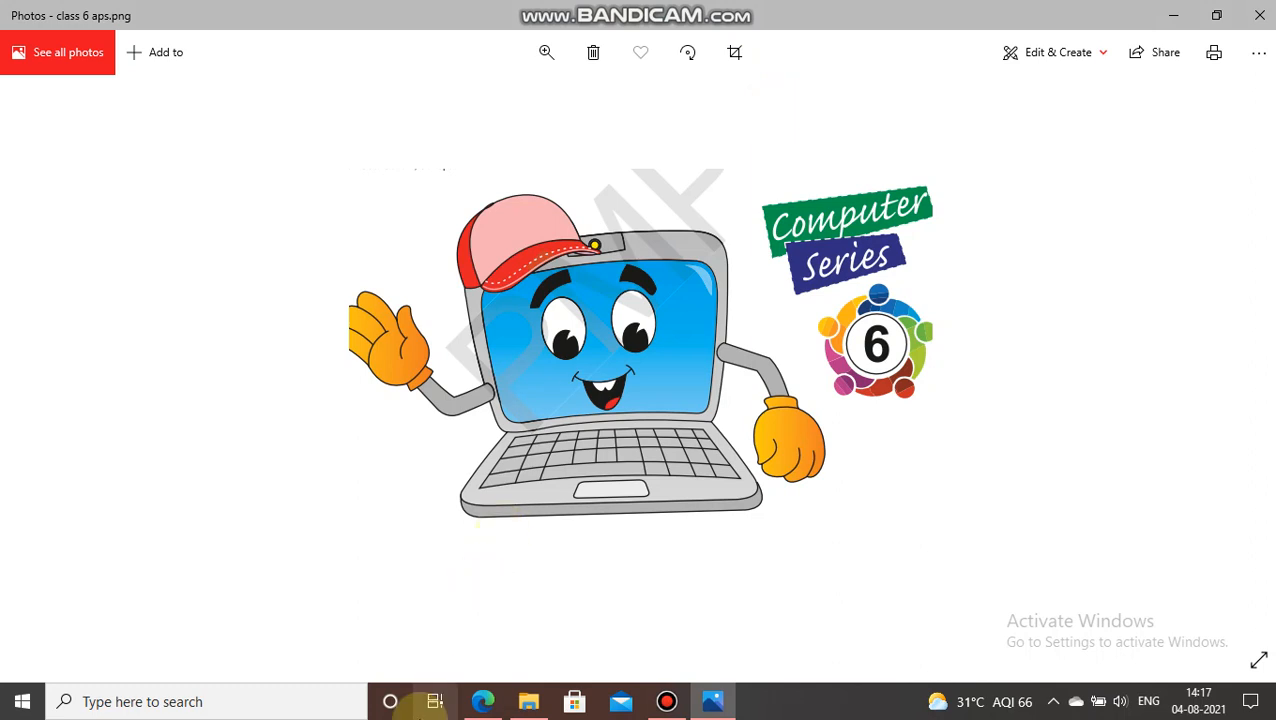
- Bring up the textbook PDF in Edge, and begin the answer "f. Macro is a series" in the blank Word document
left_click(478, 702)
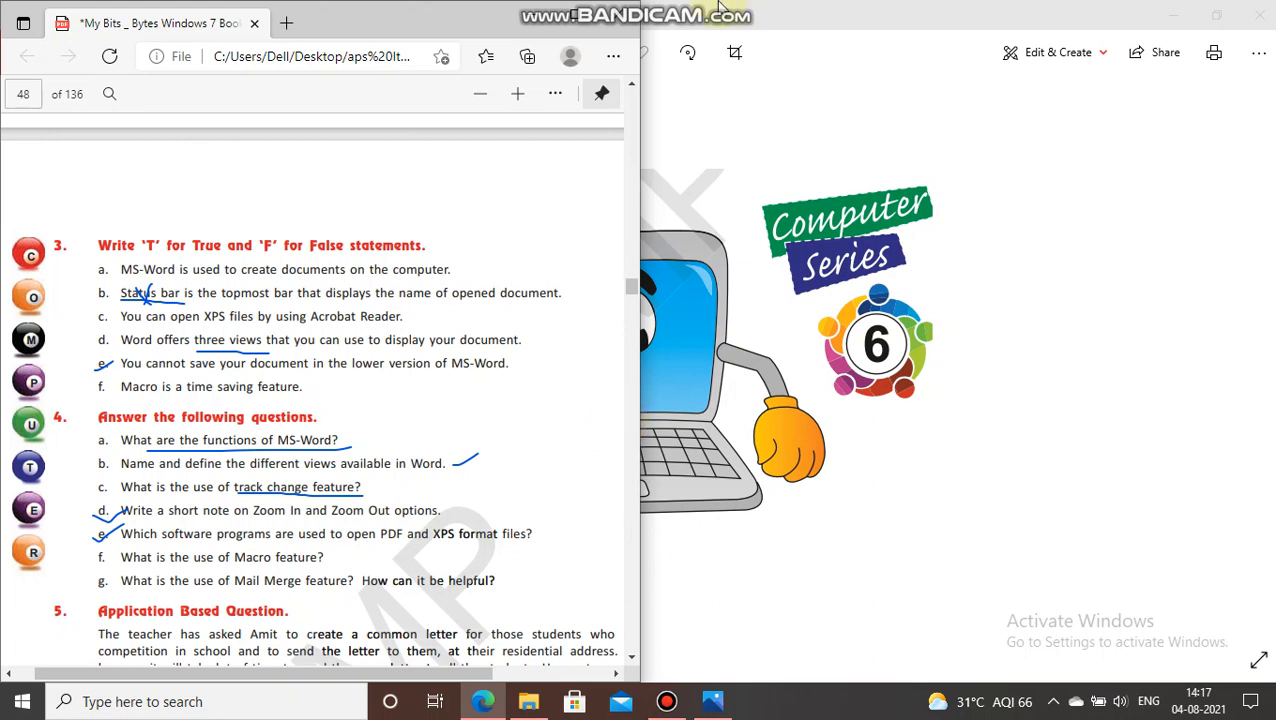
mouse_move(720, 12)
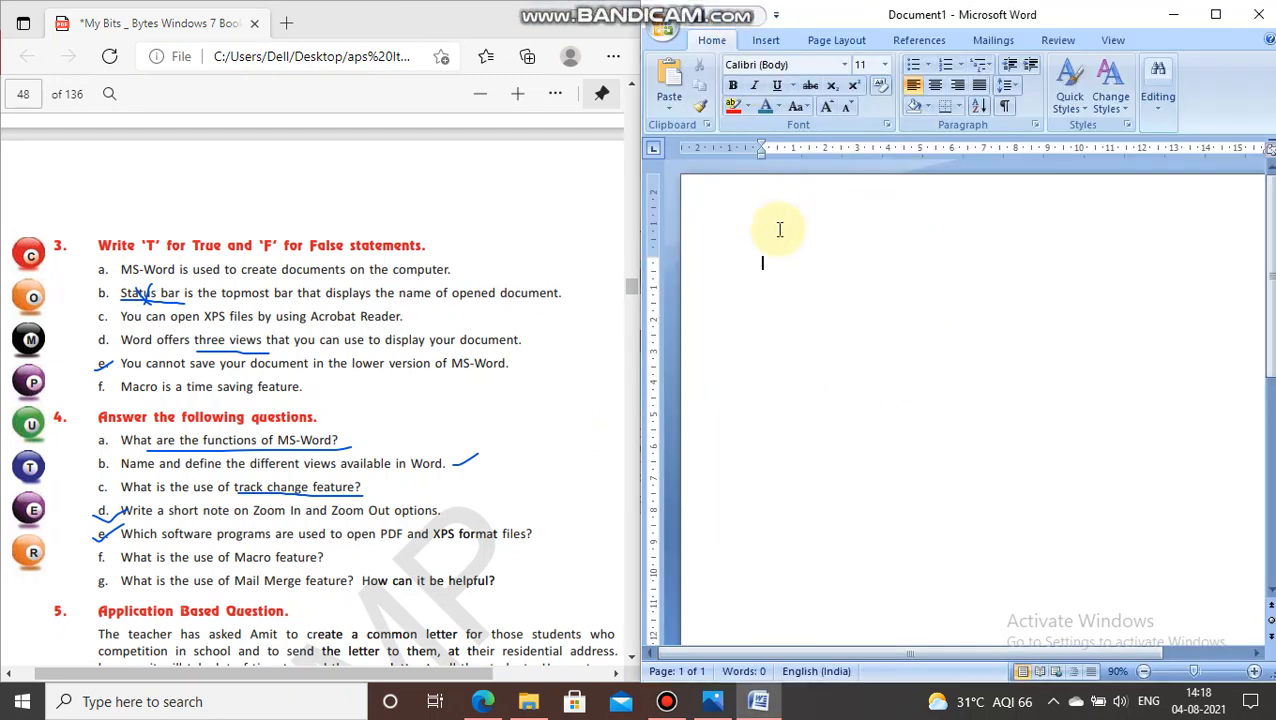
type("f.")
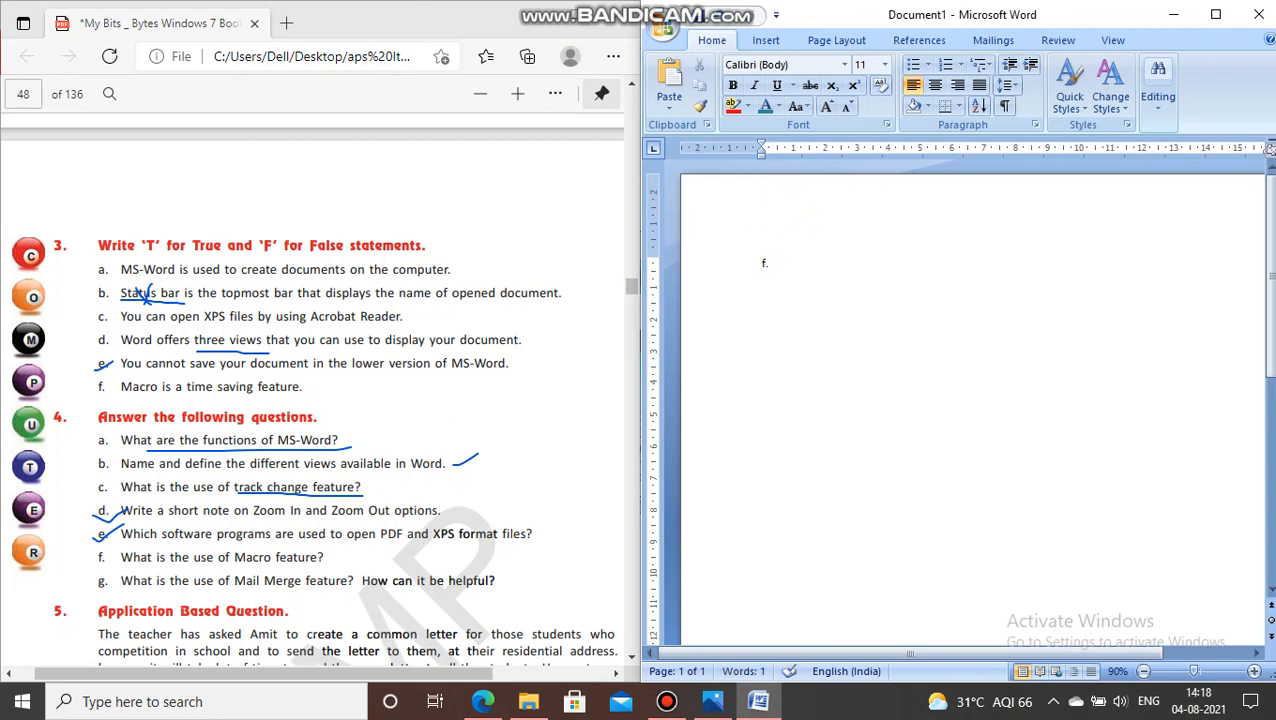
type(" Macro is a series")
key("Left")
key("Left")
key("Left")
key("Left")
key("Left")
key("Left")
key("Left")
key("Left")
key("Left")
key("Left")
key("Left")
key("Left")
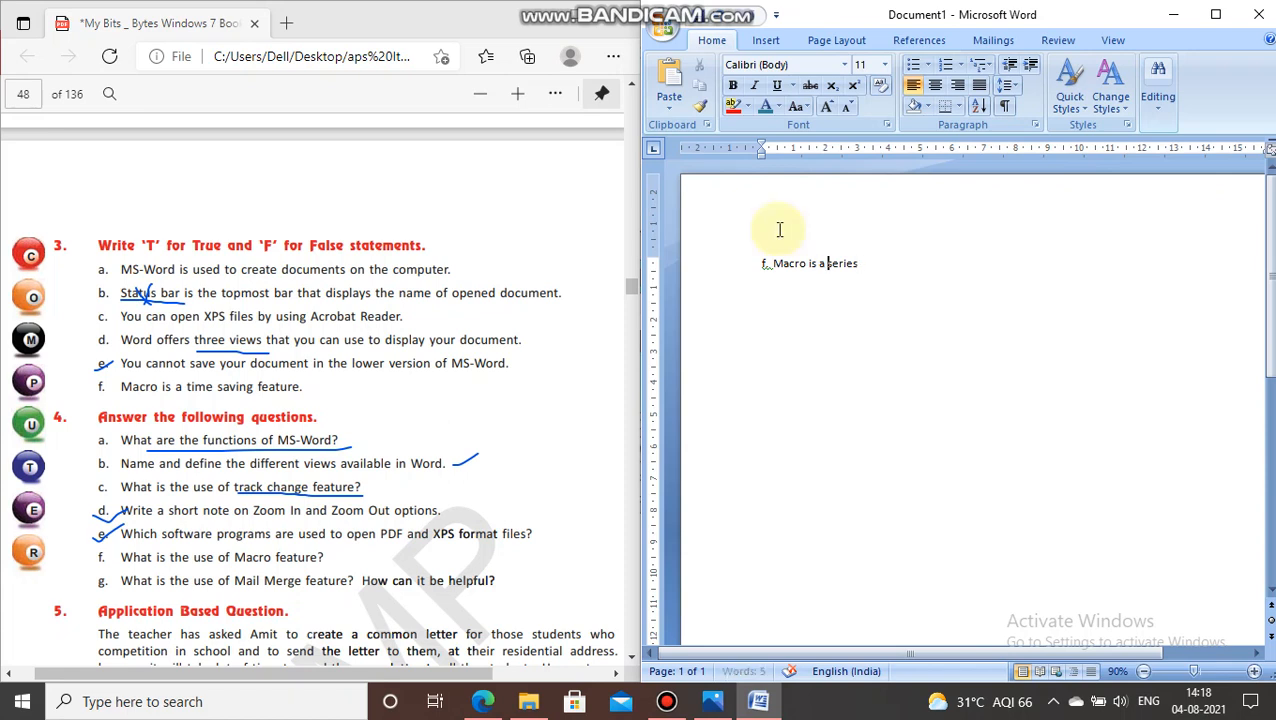
key("Right")
key("Right")
key("Right")
key("Right")
key("Right")
key("Right")
key("Right")
key("Right")
key("Right")
key("Right")
key("Right")
key("Right")
- Increase the font size of the whole line "f. Macro is a series" to 16
key("shift+Left")
key("shift+Left")
key("shift+Left")
key("shift+Left")
key("shift+Left")
key("shift+Left")
key("shift+Left")
key("shift+Left")
key("shift+Left")
key("shift+Left")
key("shift+Left")
key("shift+Left")
key("shift+Left")
key("shift+Left")
key("shift+Left")
key("shift+Left")
key("shift+Left")
key("shift+Left")
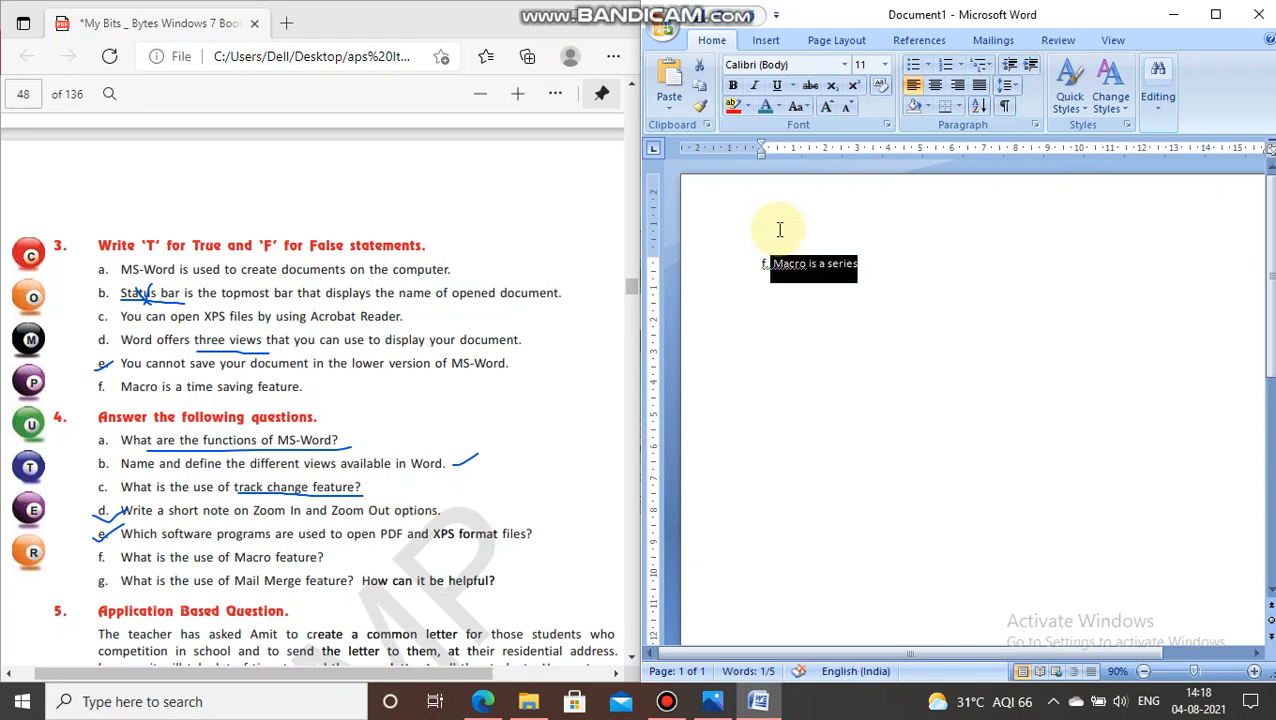
key("shift+Left")
key("shift+Left")
key("ctrl+shift+period")
key("ctrl+shift+period")
key("ctrl+shift+period")
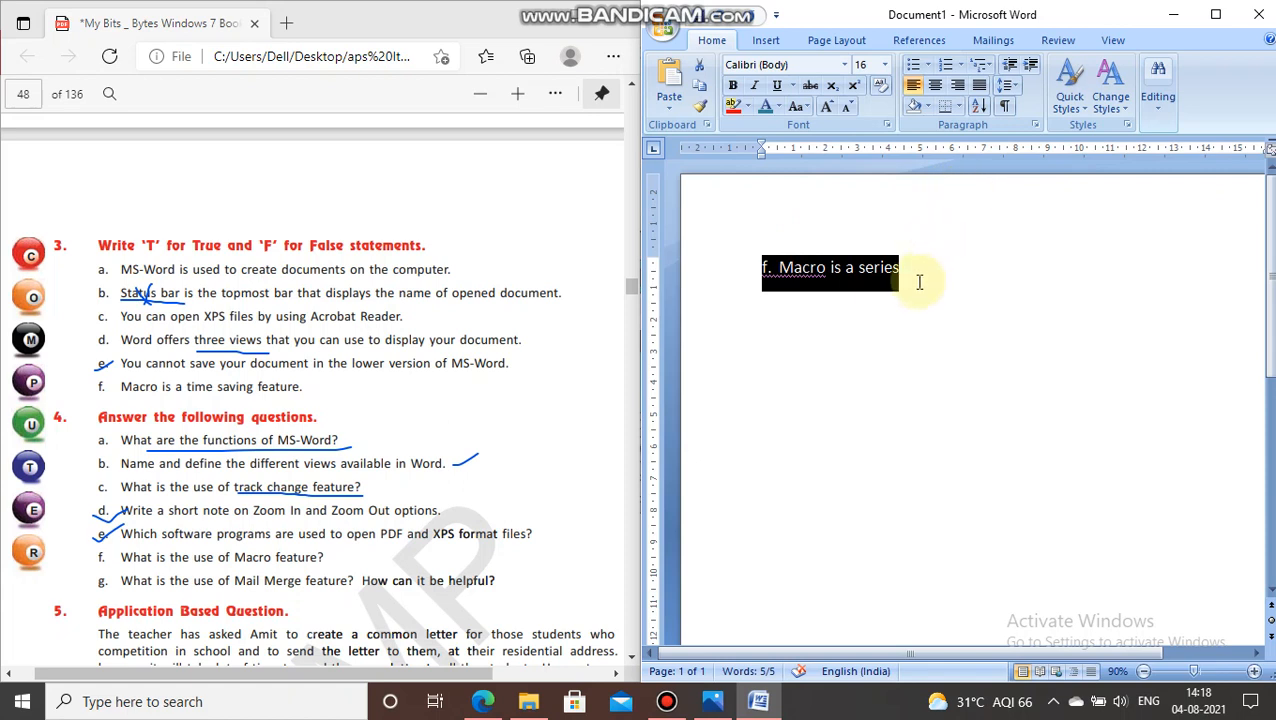
left_click(919, 282)
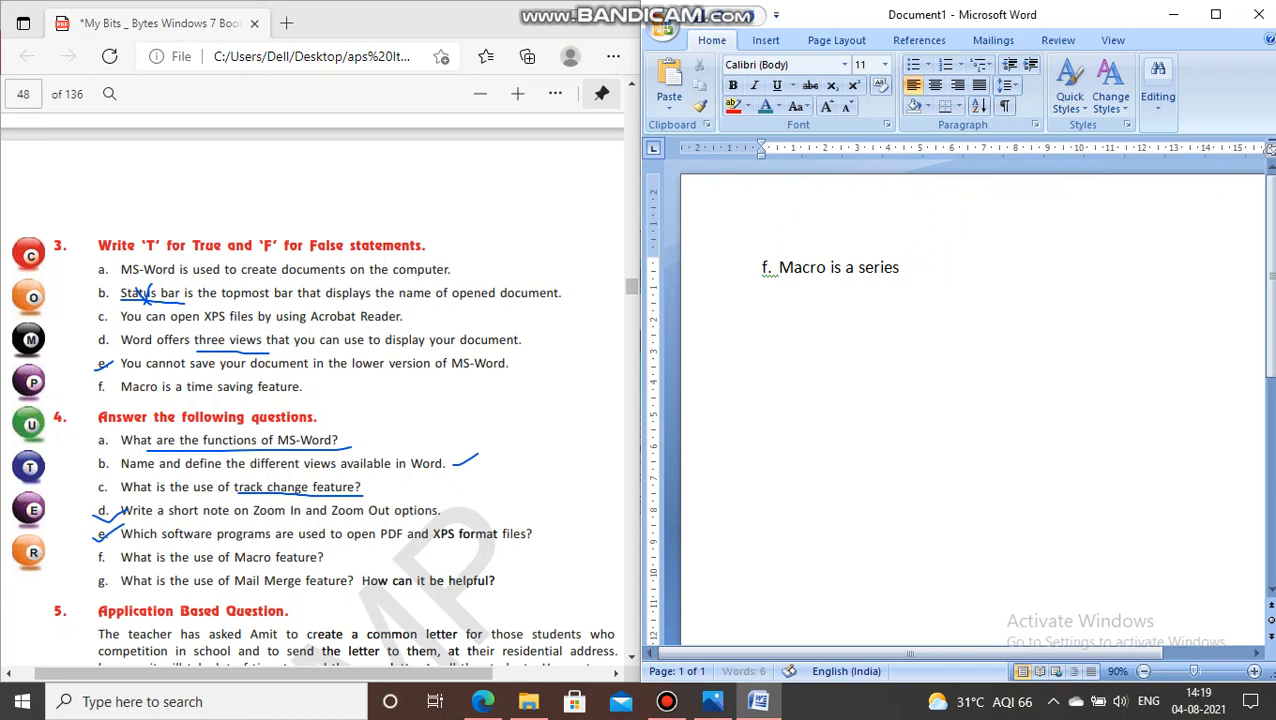
- Set the font size to 18 and complete answer f with "of commands that is recorded so that it can be played back or executed later."
left_click(885, 66)
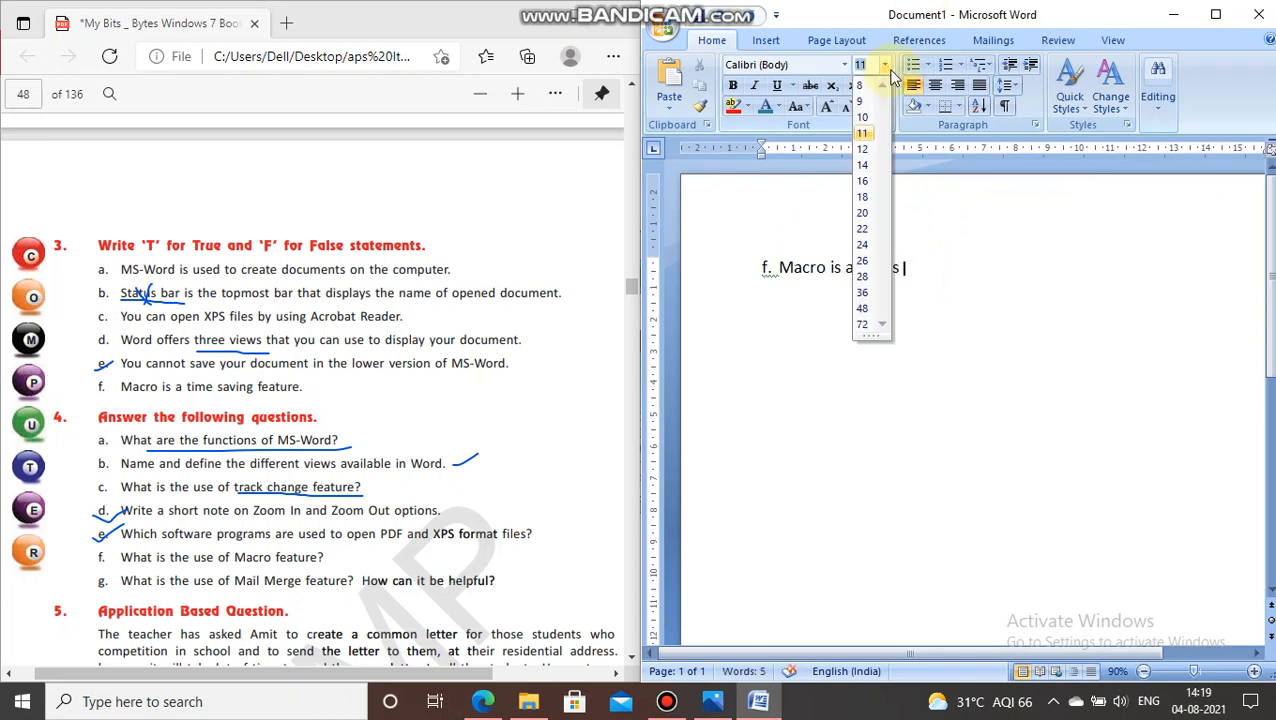
left_click(862, 197)
type("of commands")
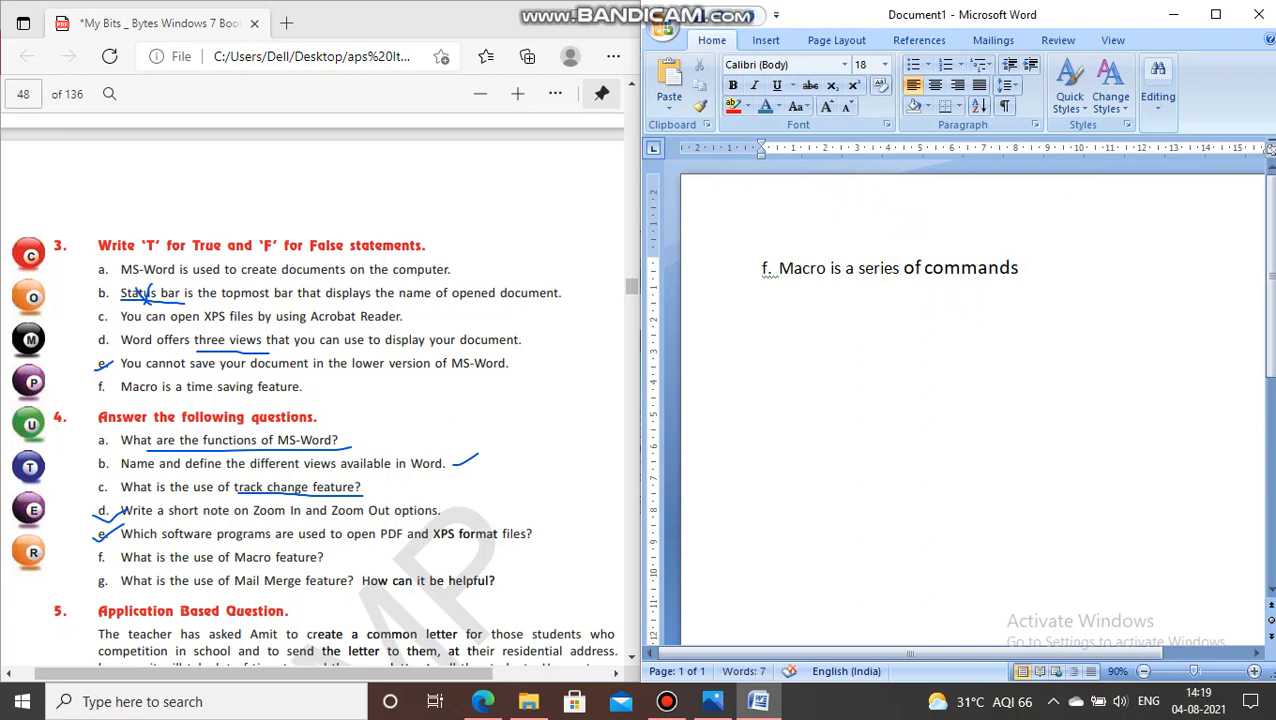
type("that is recorded so that ")
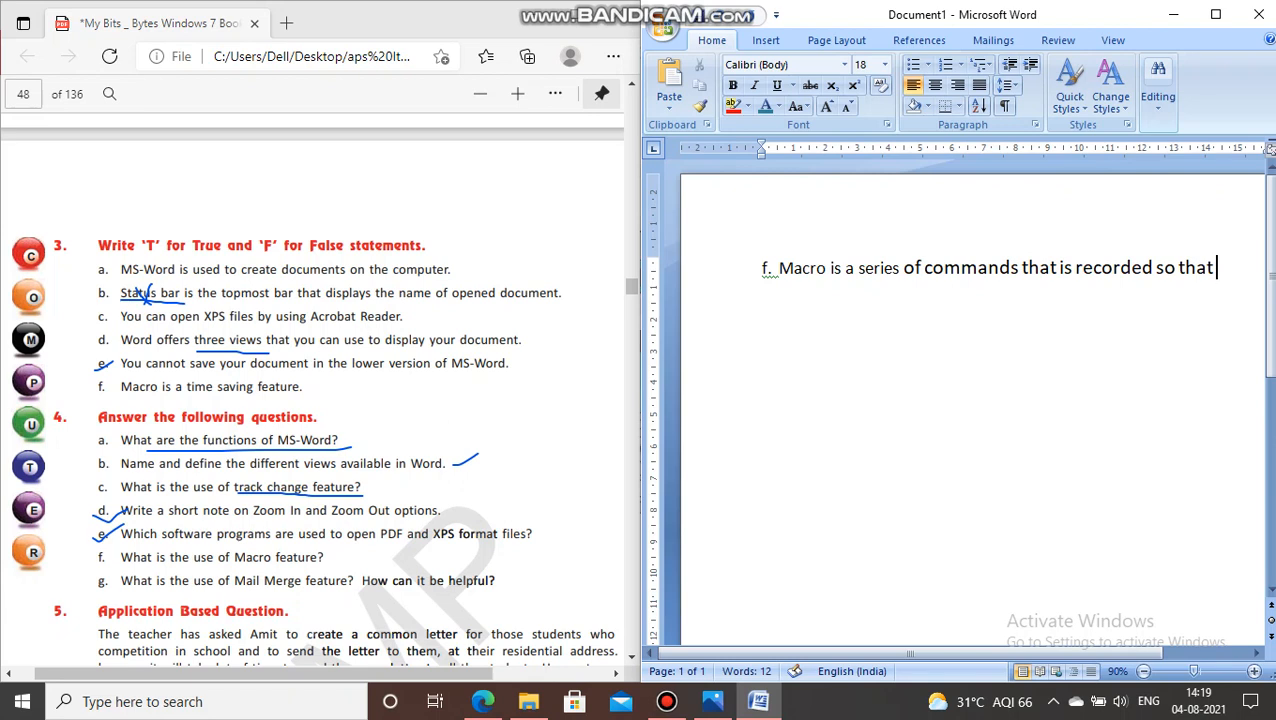
type("it can be played ")
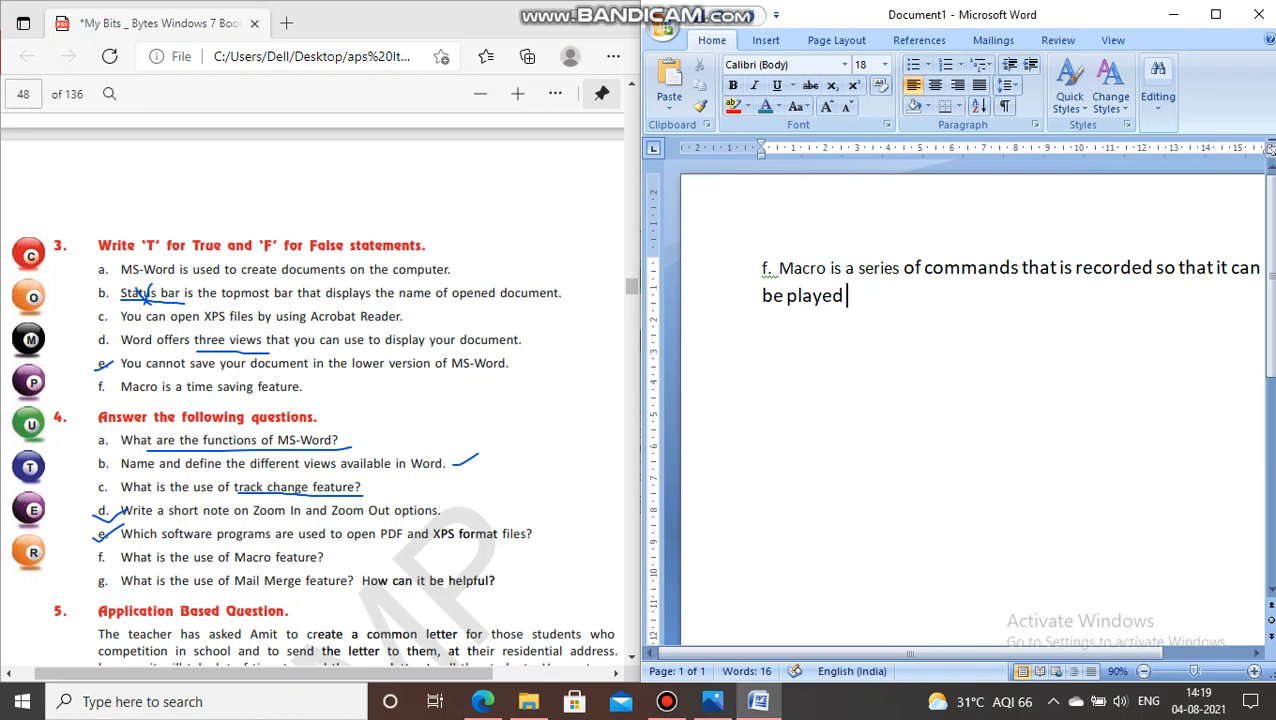
type("back or executed later.")
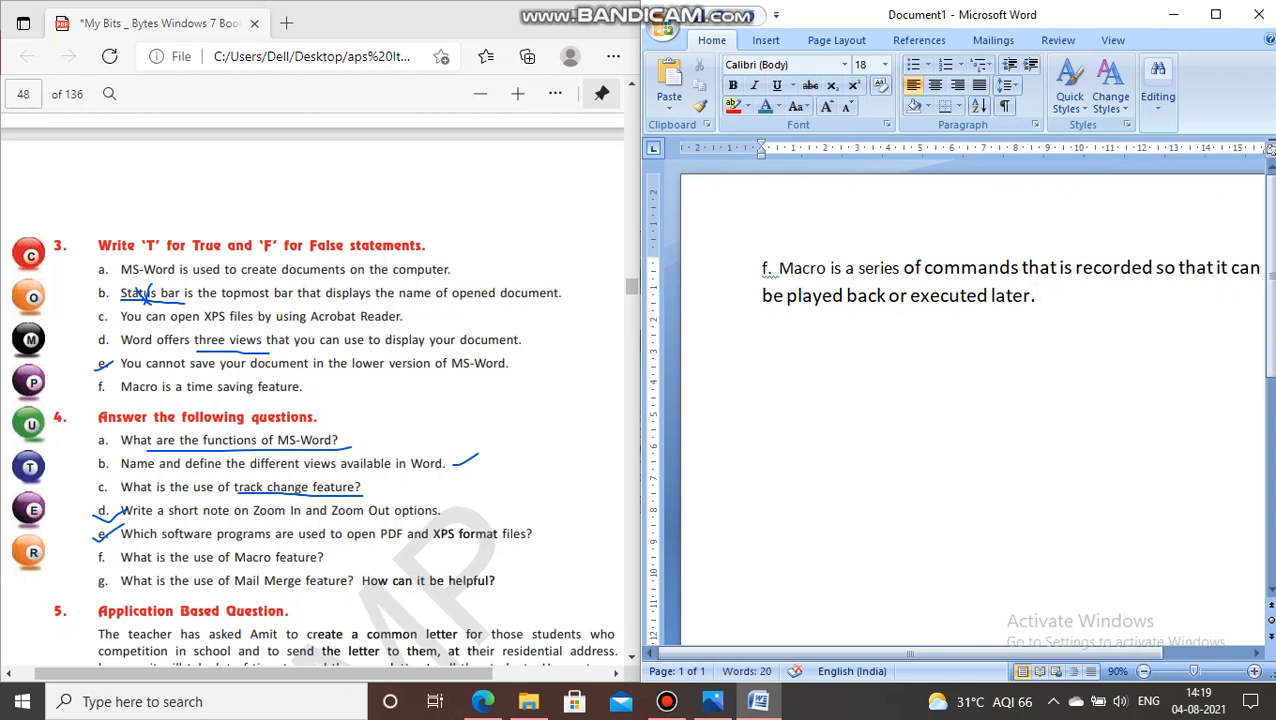
key("Return")
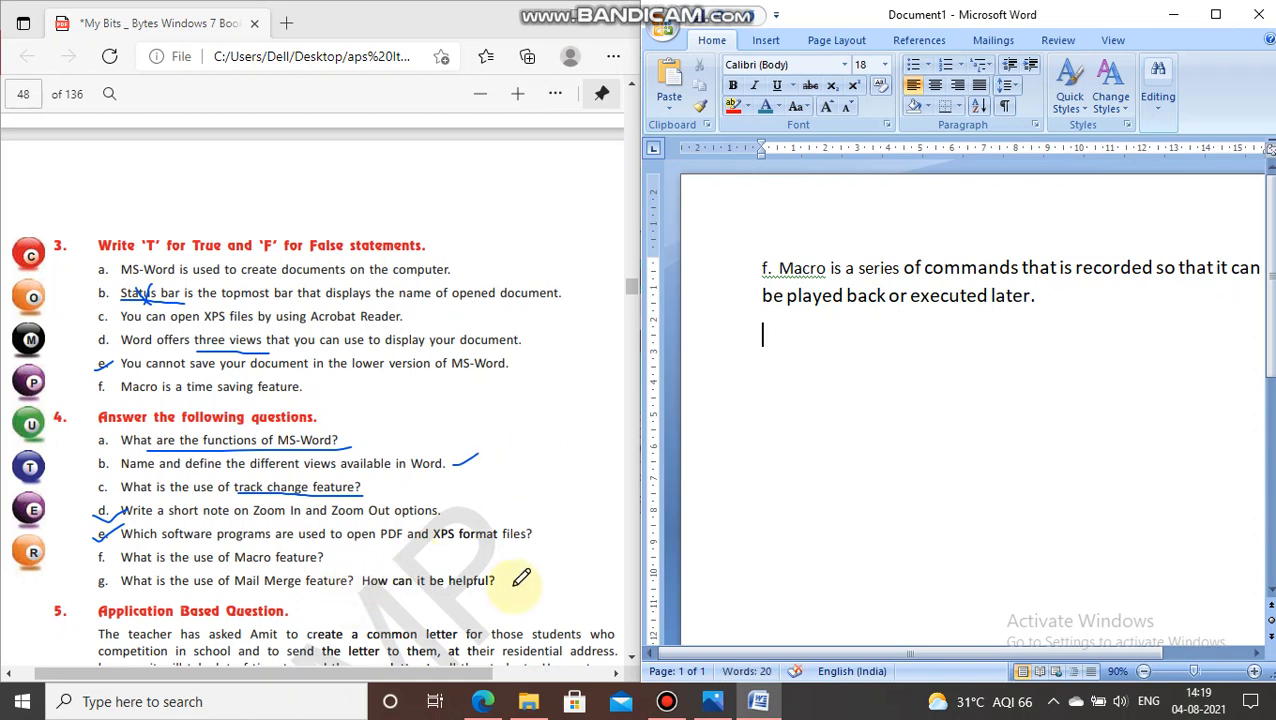
- Draw a tick after question g in the PDF, and begin its answer in Word with "g. we can use the mail merge feature to produce"
left_click_drag(506, 584, 525, 577)
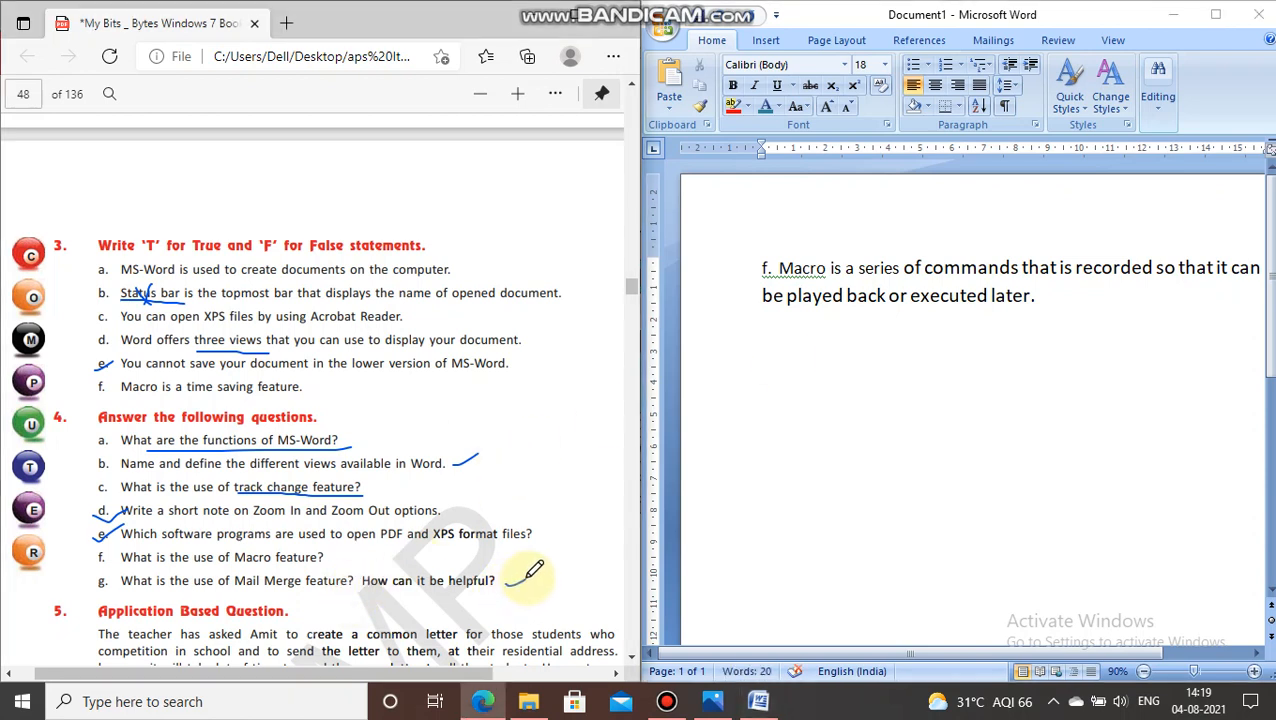
left_click(1057, 301)
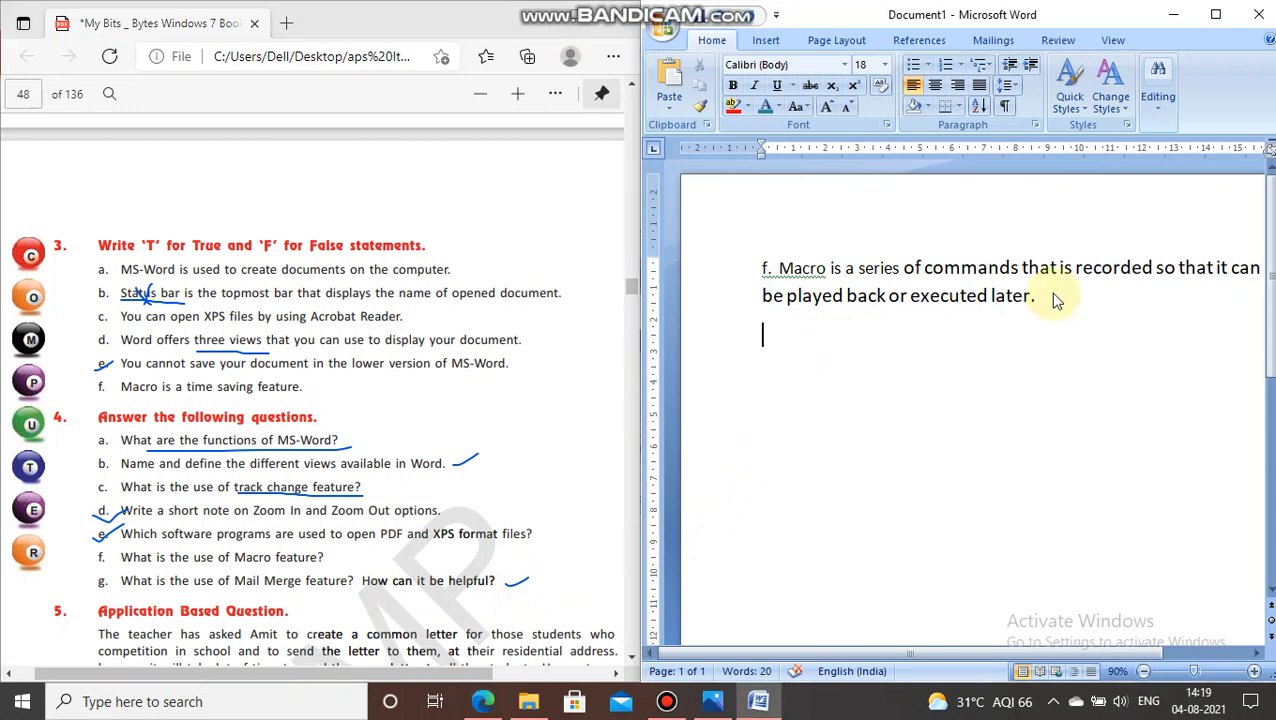
type("g. we can ")
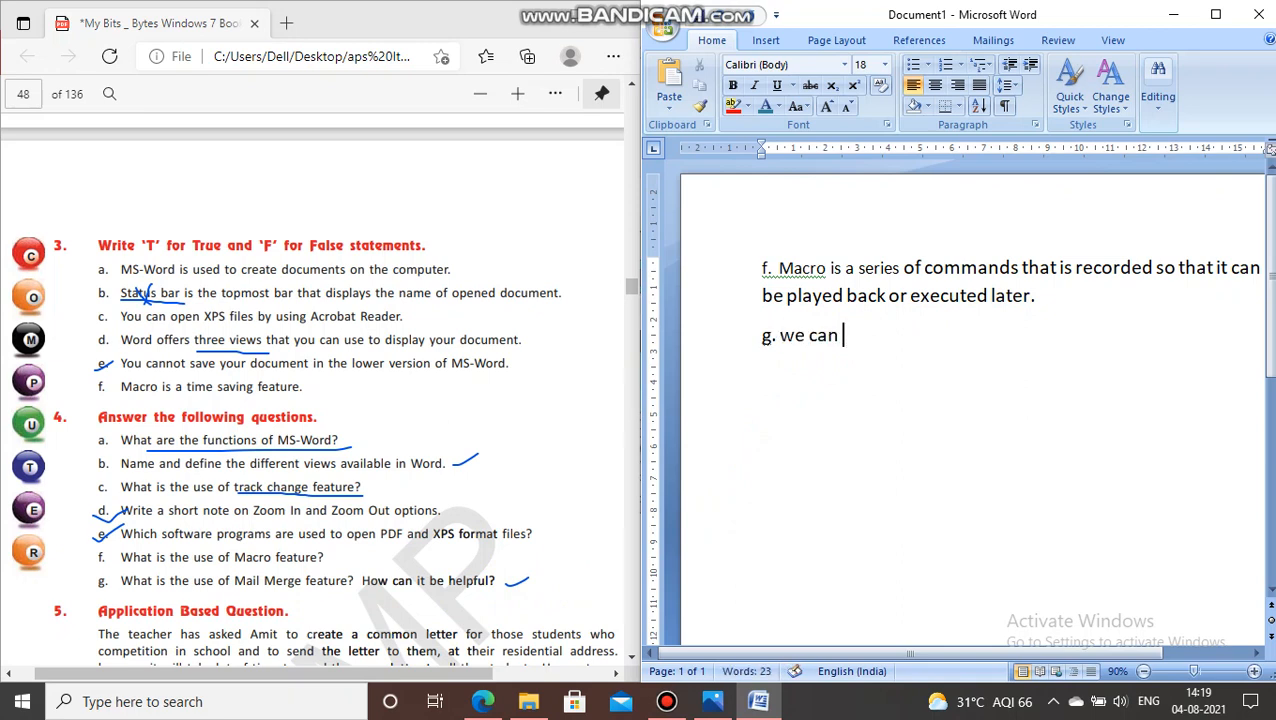
type("use the")
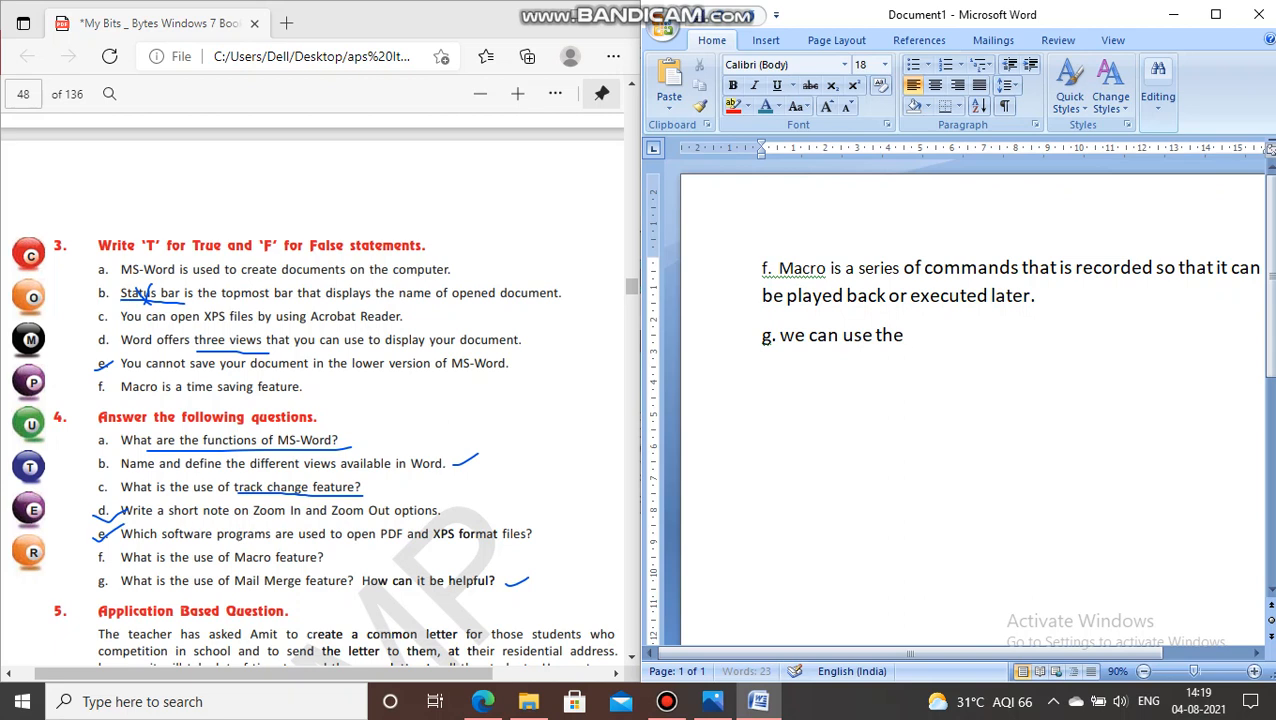
type(" mail merger")
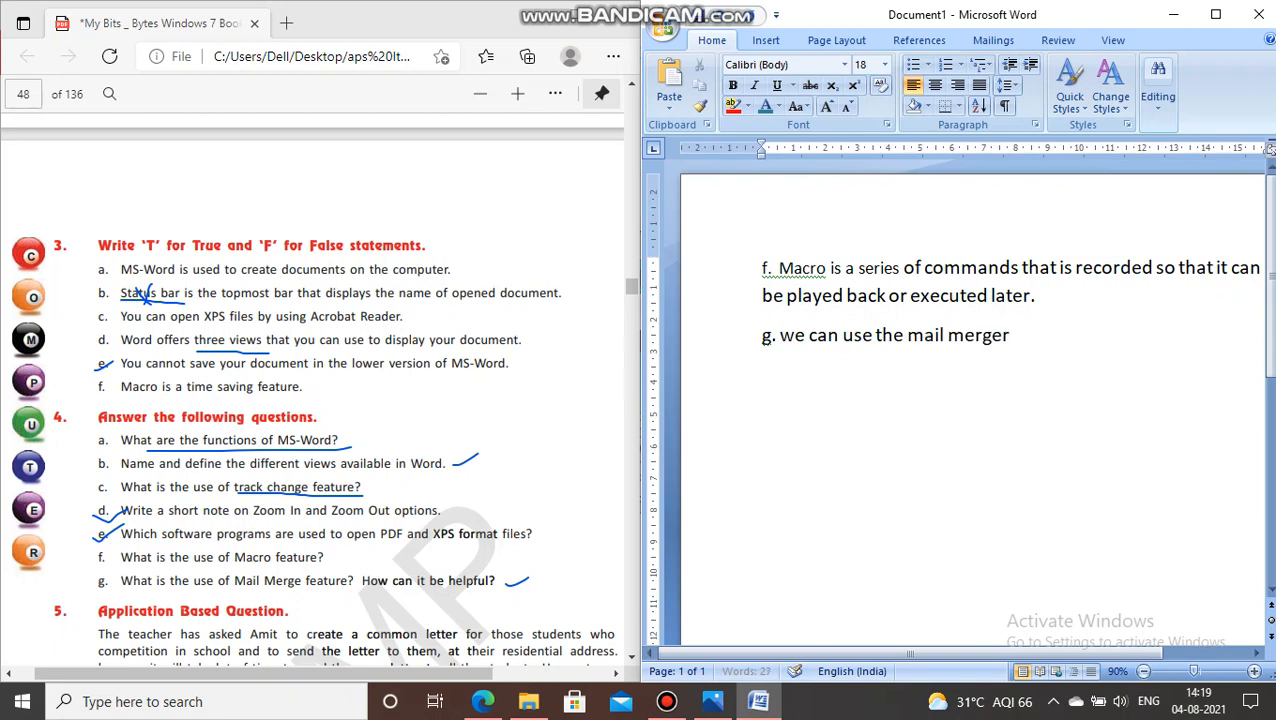
key("BackSpace")
type(" feature ")
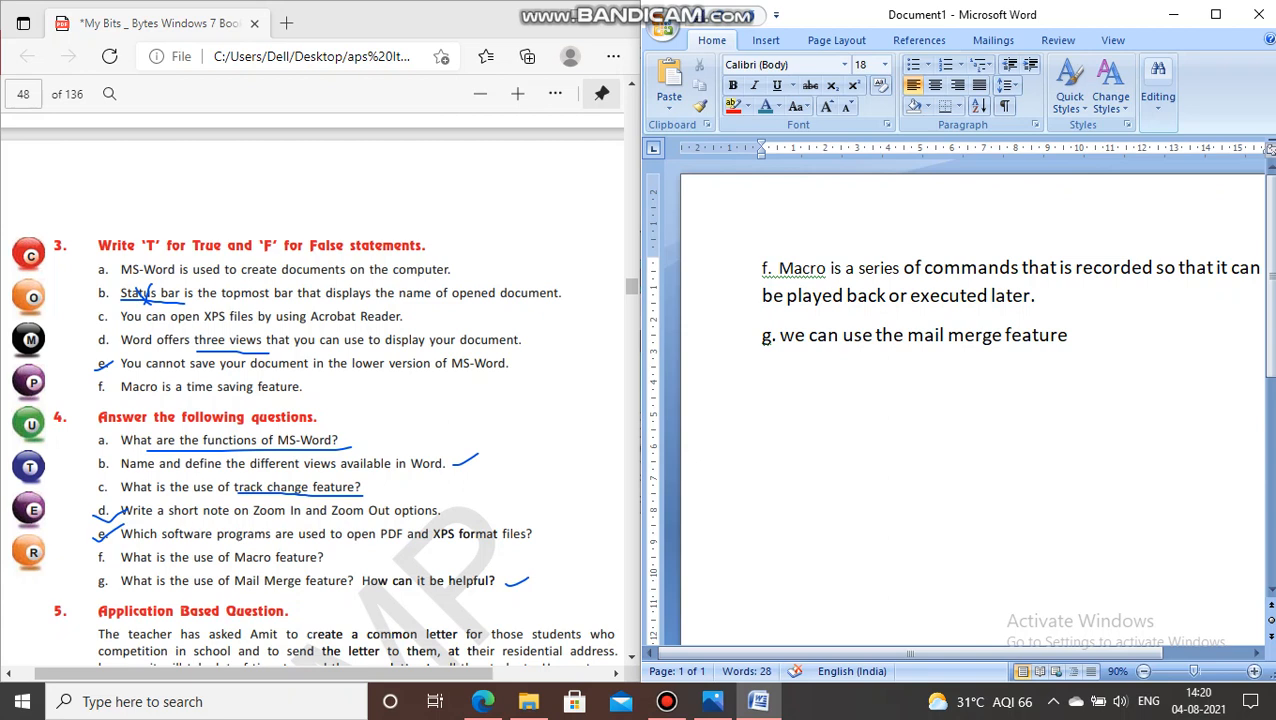
type("to produce ")
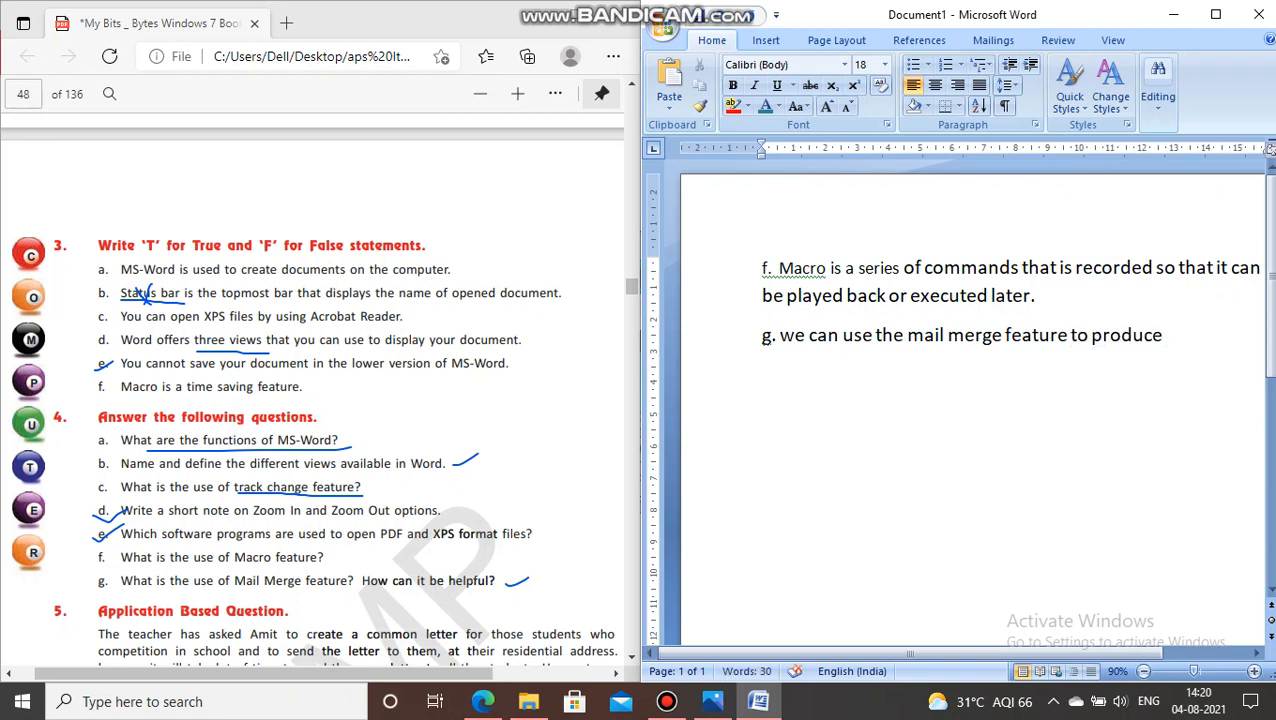
- Finish the first sentence of answer g with "a personalized letter for each person on our mailing list."
type("a persona")
type("lized lw")
type("tter")
key("BackSpace")
key("BackSpace")
key("BackSpace")
key("BackSpace")
key("BackSpace")
type("etter ")
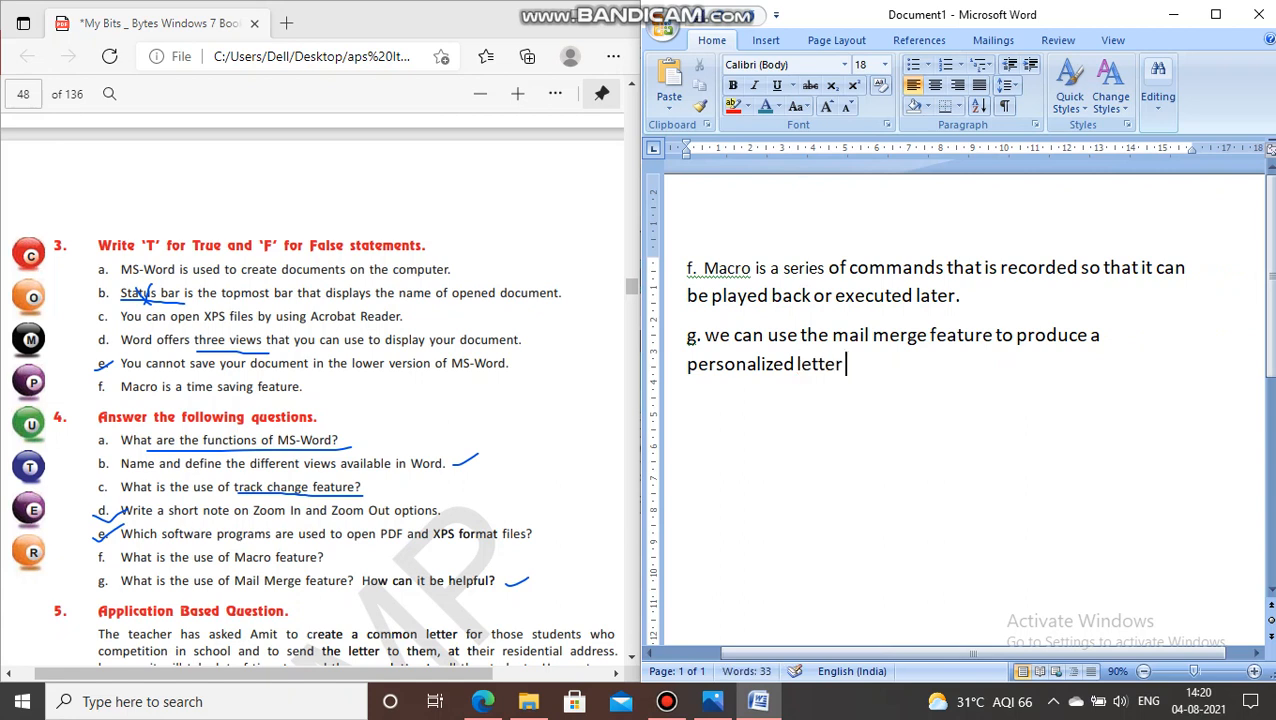
type("for each p")
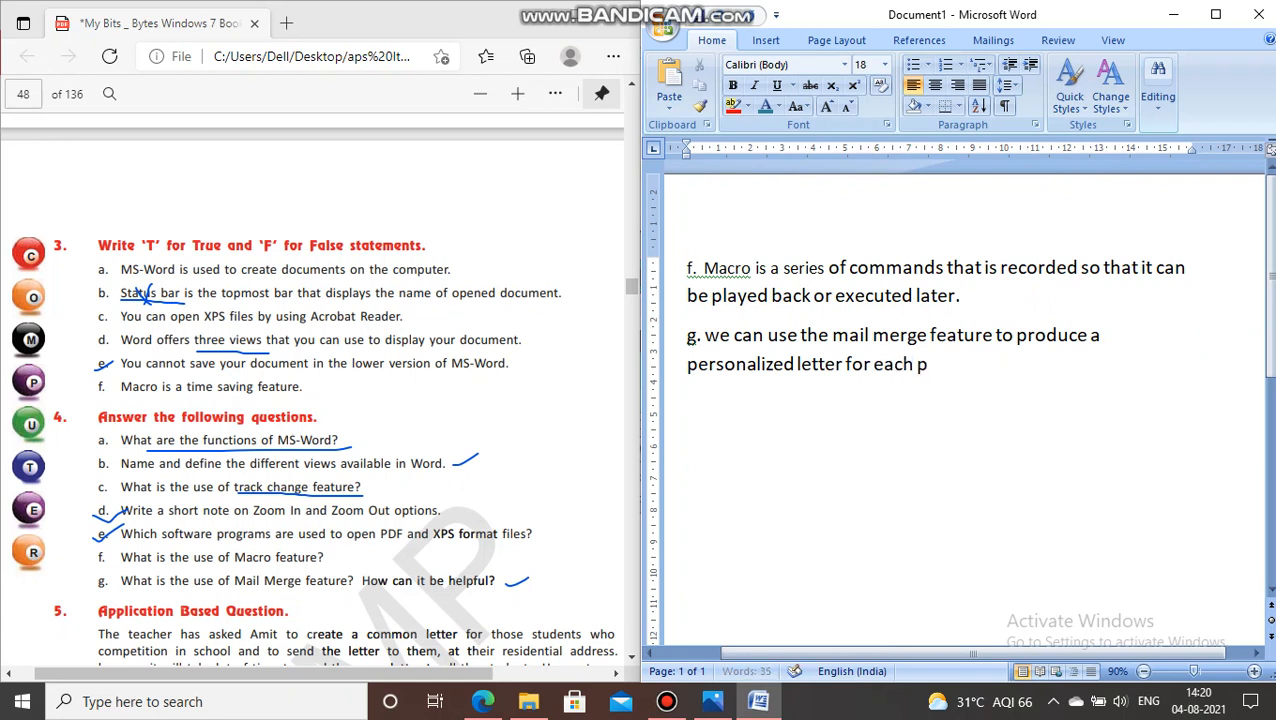
type("erson on oue mailing l")
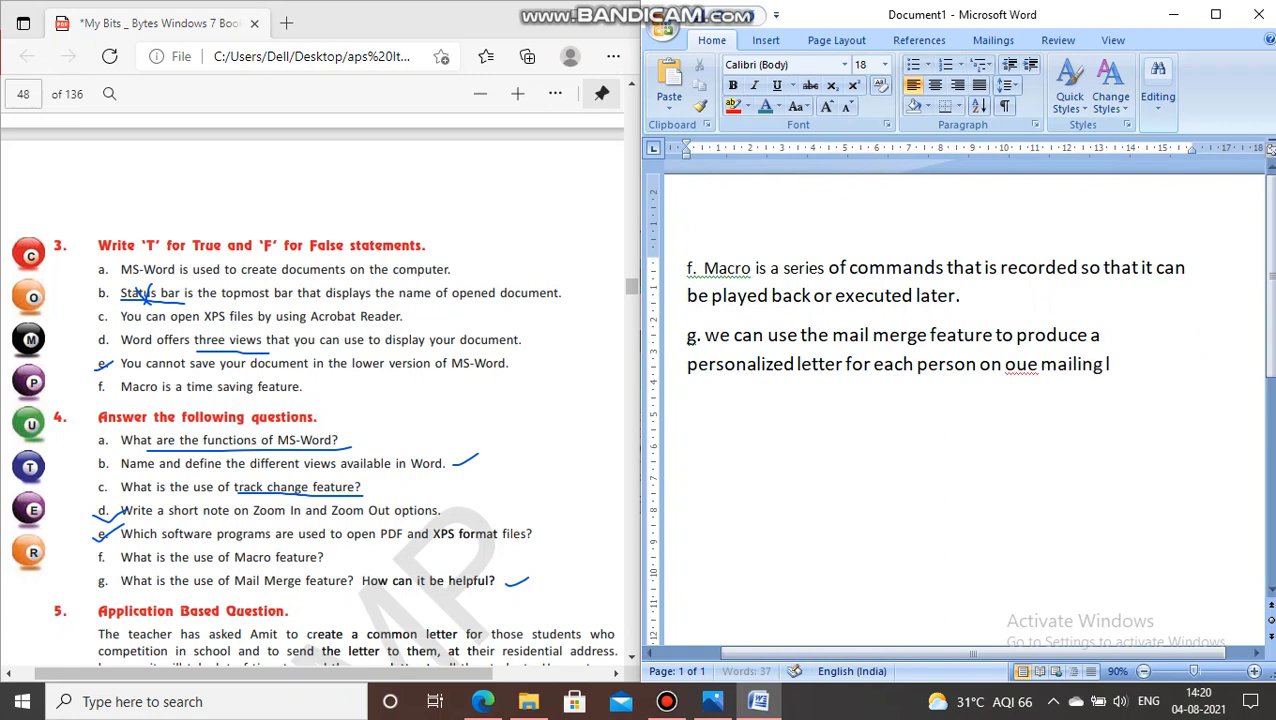
key("BackSpace")
key("BackSpace")
key("BackSpace")
key("BackSpace")
key("BackSpace")
key("BackSpace")
key("BackSpace")
key("BackSpace")
key("BackSpace")
key("BackSpace")
key("BackSpace")
key("BackSpace")
key("BackSpace")
key("BackSpace")
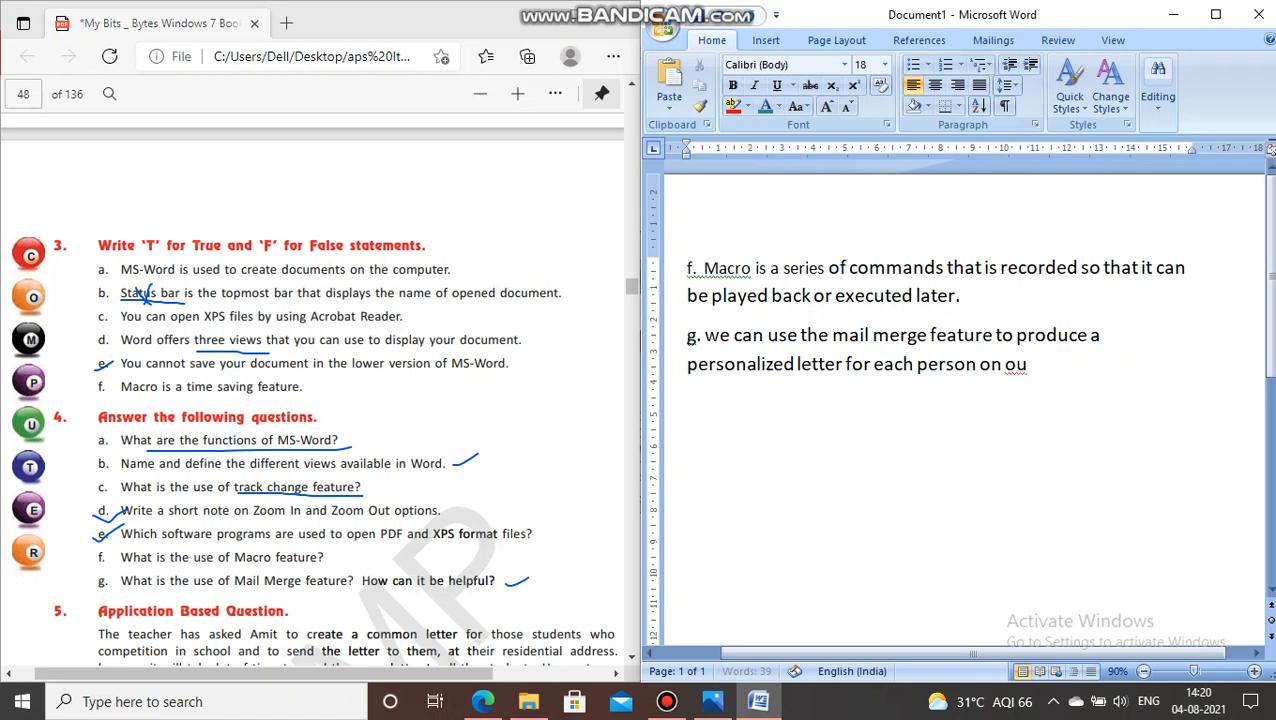
type("r mailinf")
key("BackSpace")
type("g list")
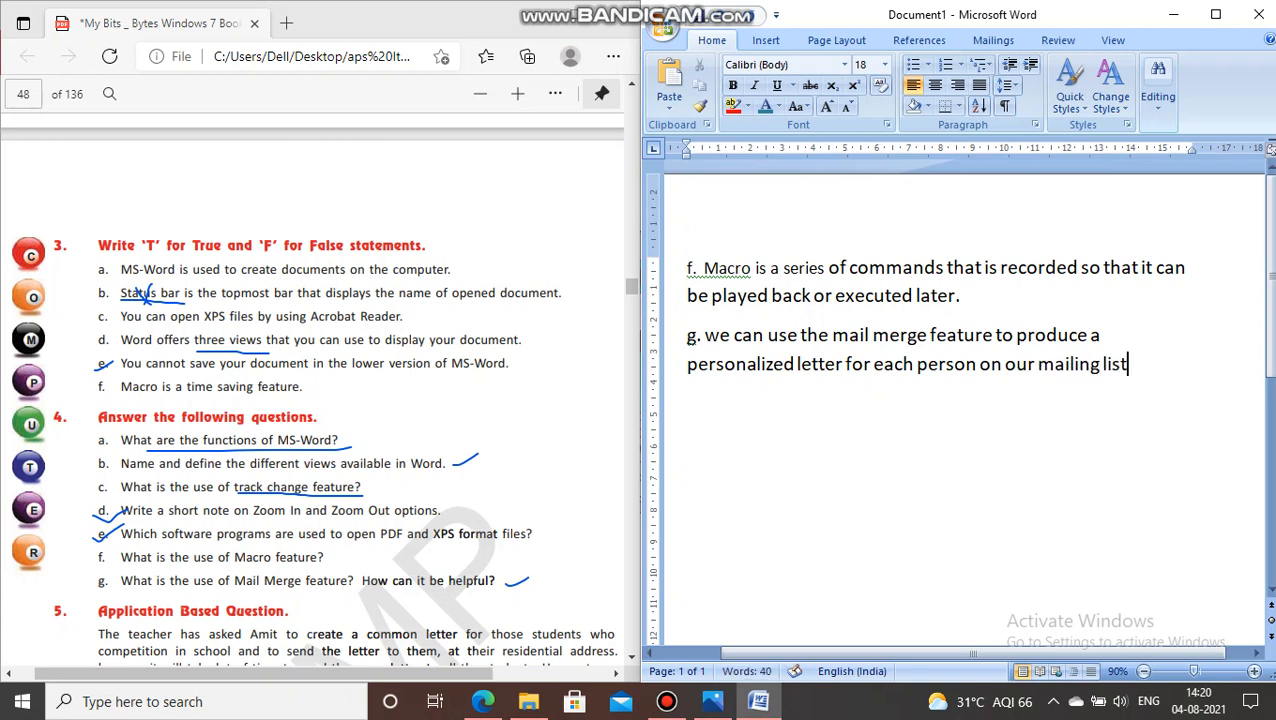
left_click(734, 8)
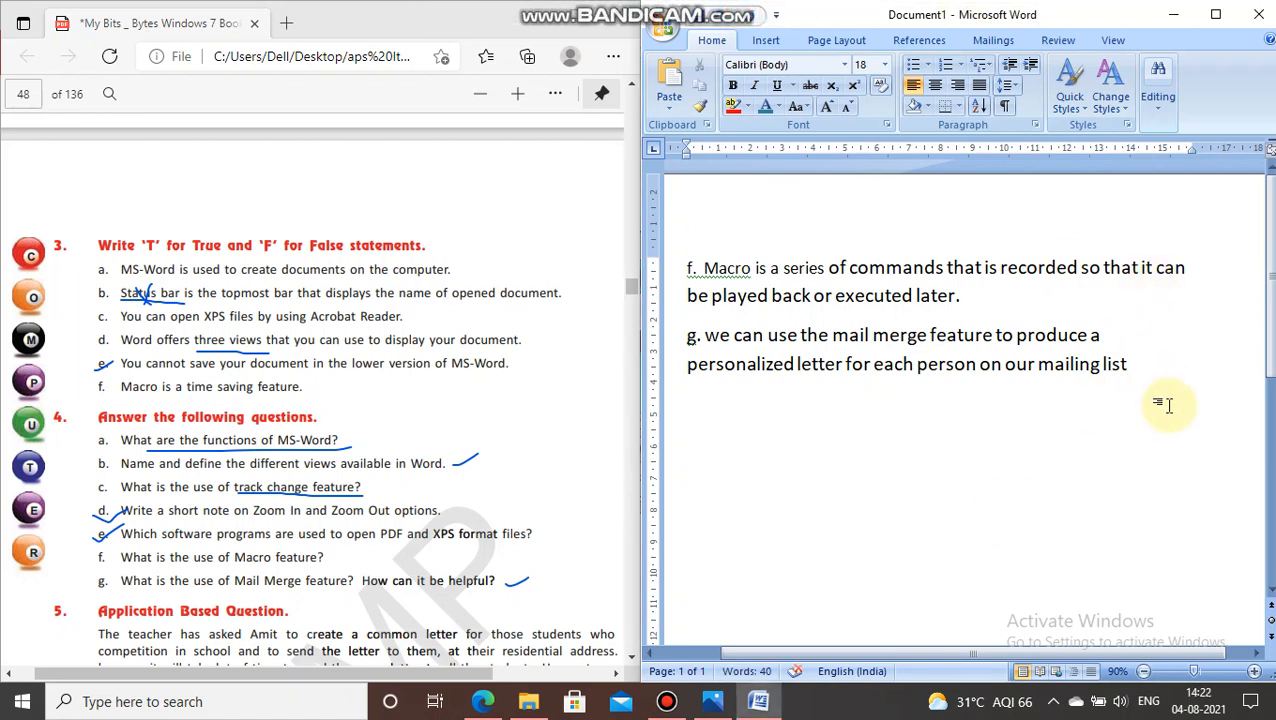
type(".")
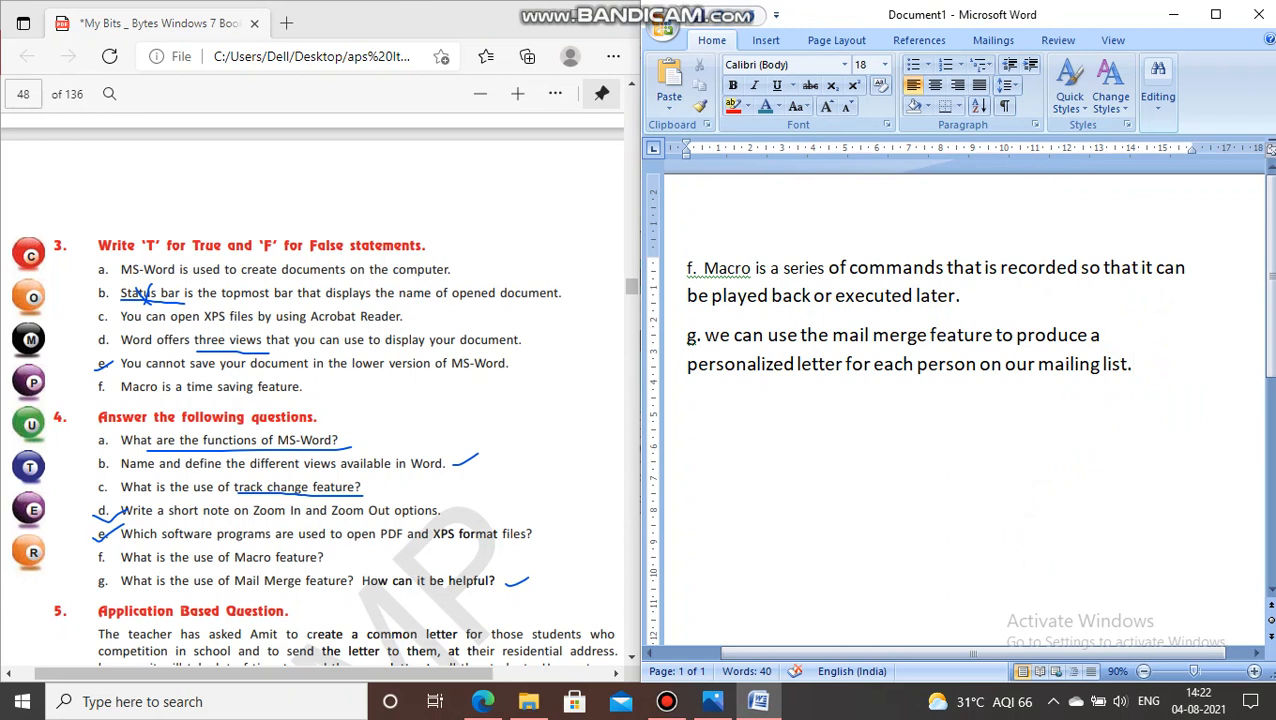
- Start the second sentence of answer g with "Performing a mail merge is useful if we want to send the same document , such as"
type(" Performing")
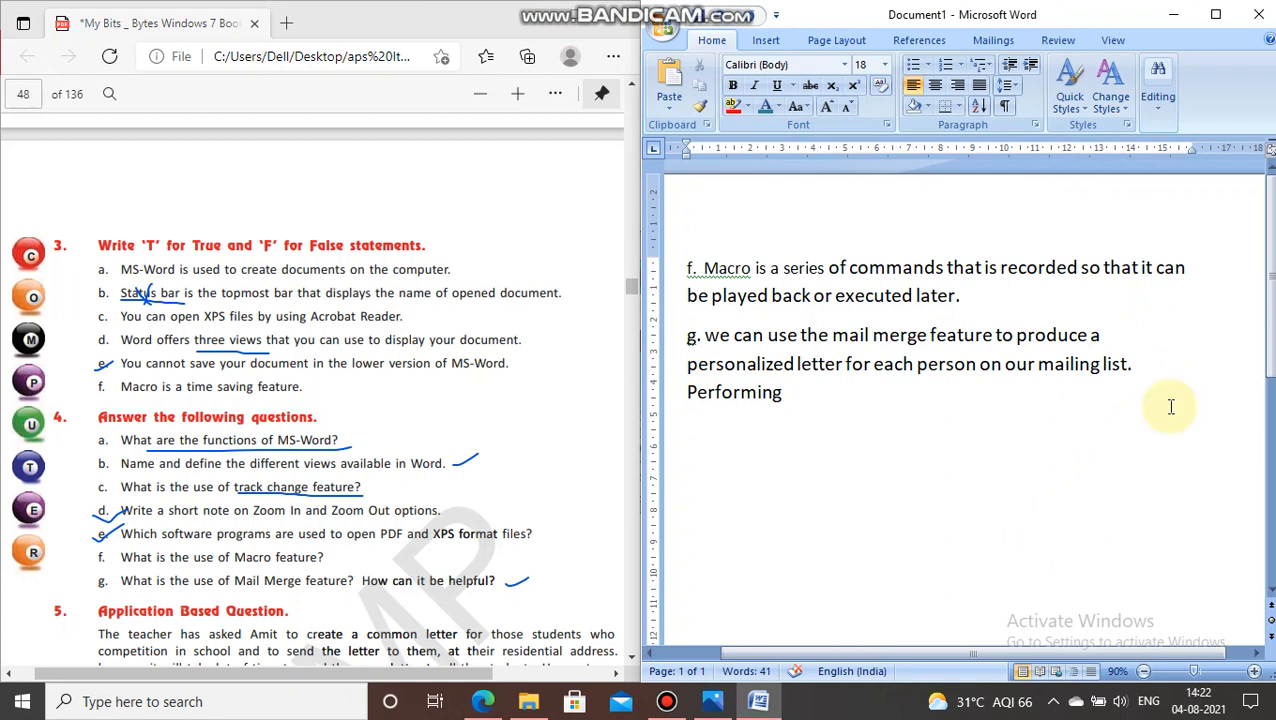
type(" a mail merge is useful")
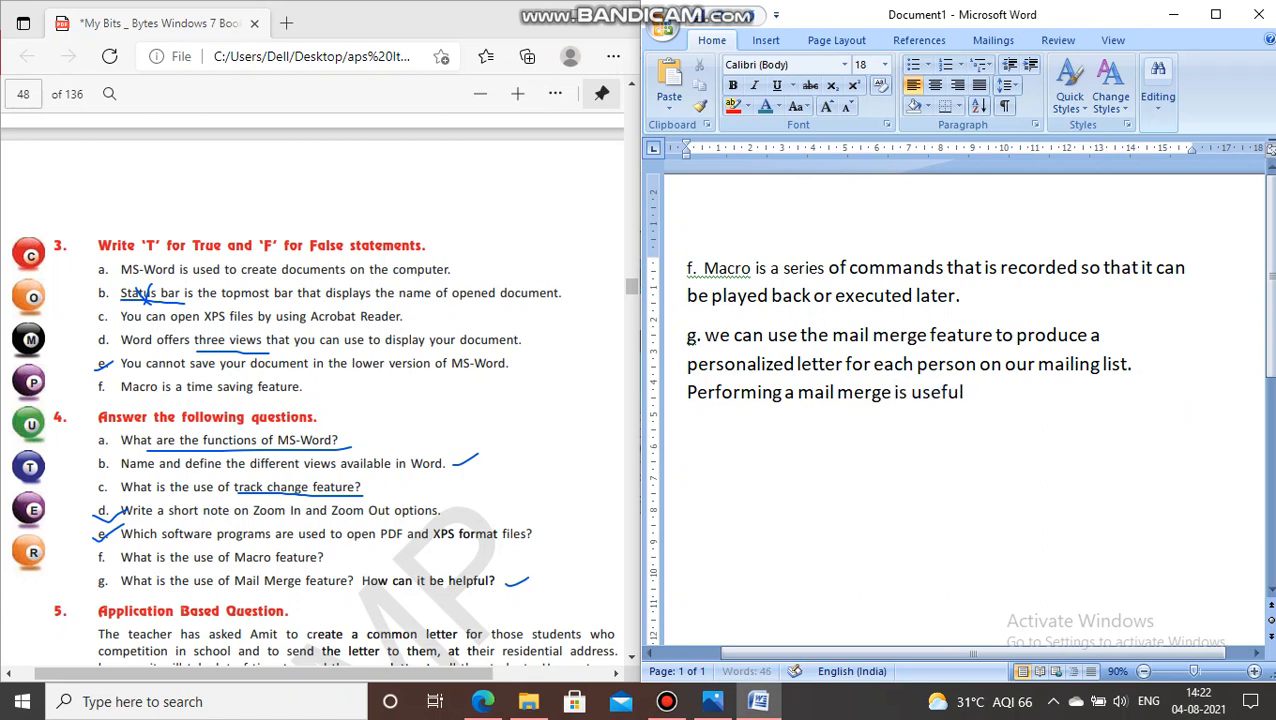
type(" if we want to send t")
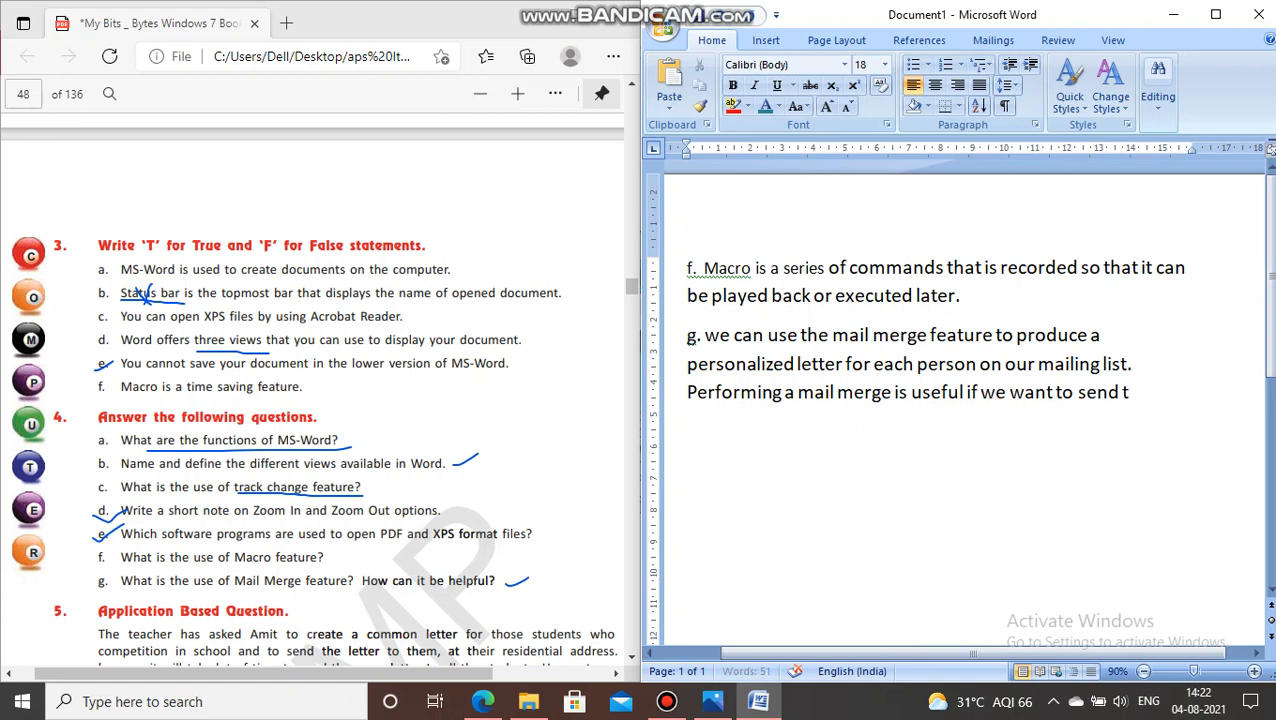
type("he same docu")
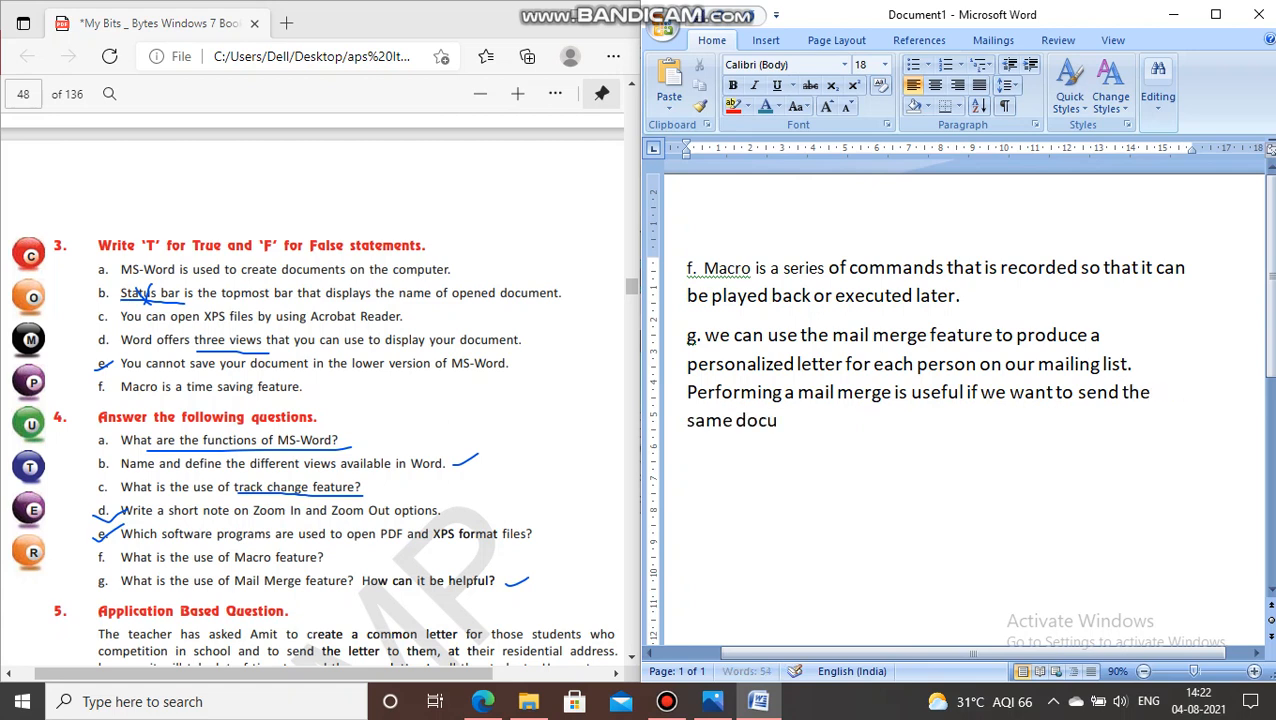
type("ment , such a")
type("s ")
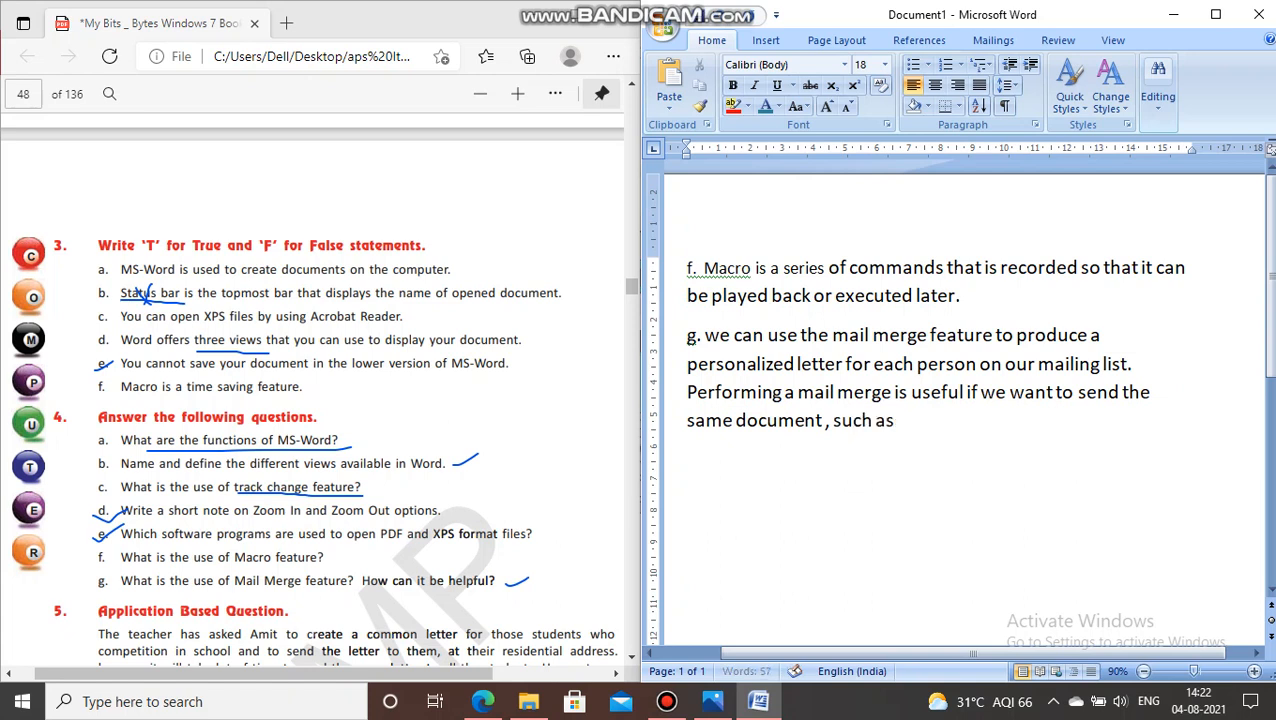
- Complete the second sentence of answer g with "an announcement or greetings card, to many people ."
type("an announcement ")
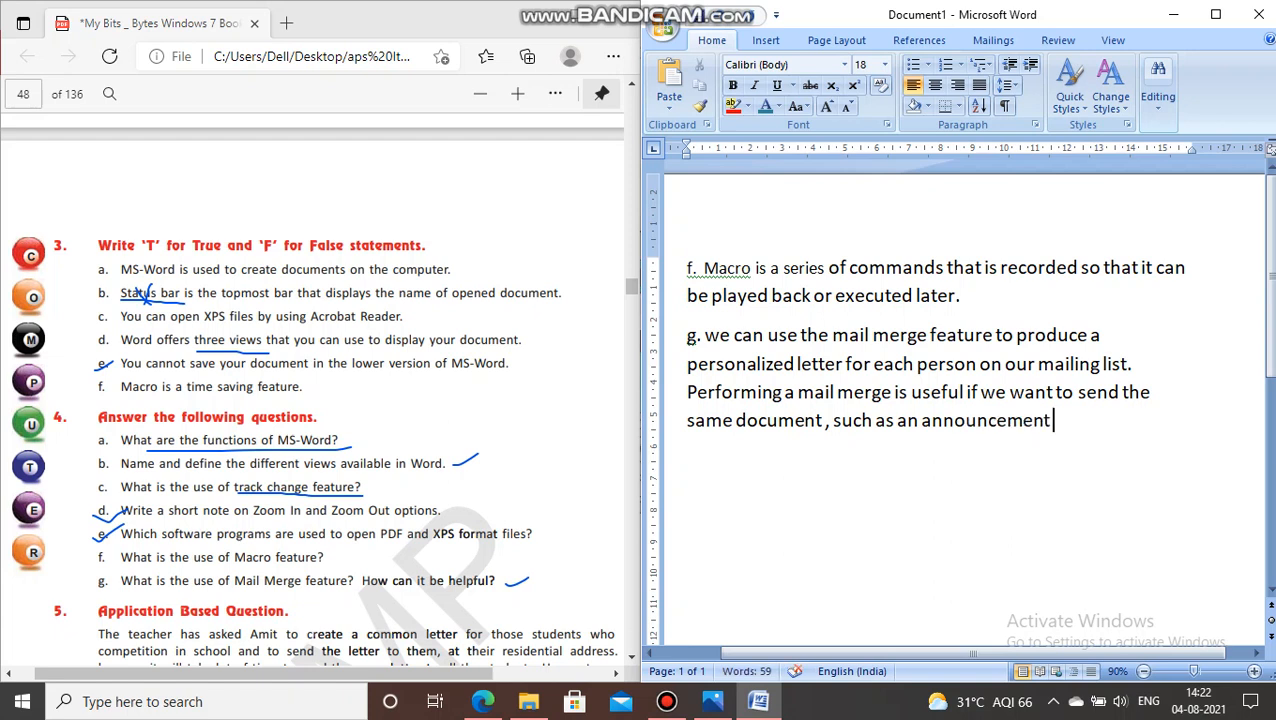
type("or greetings")
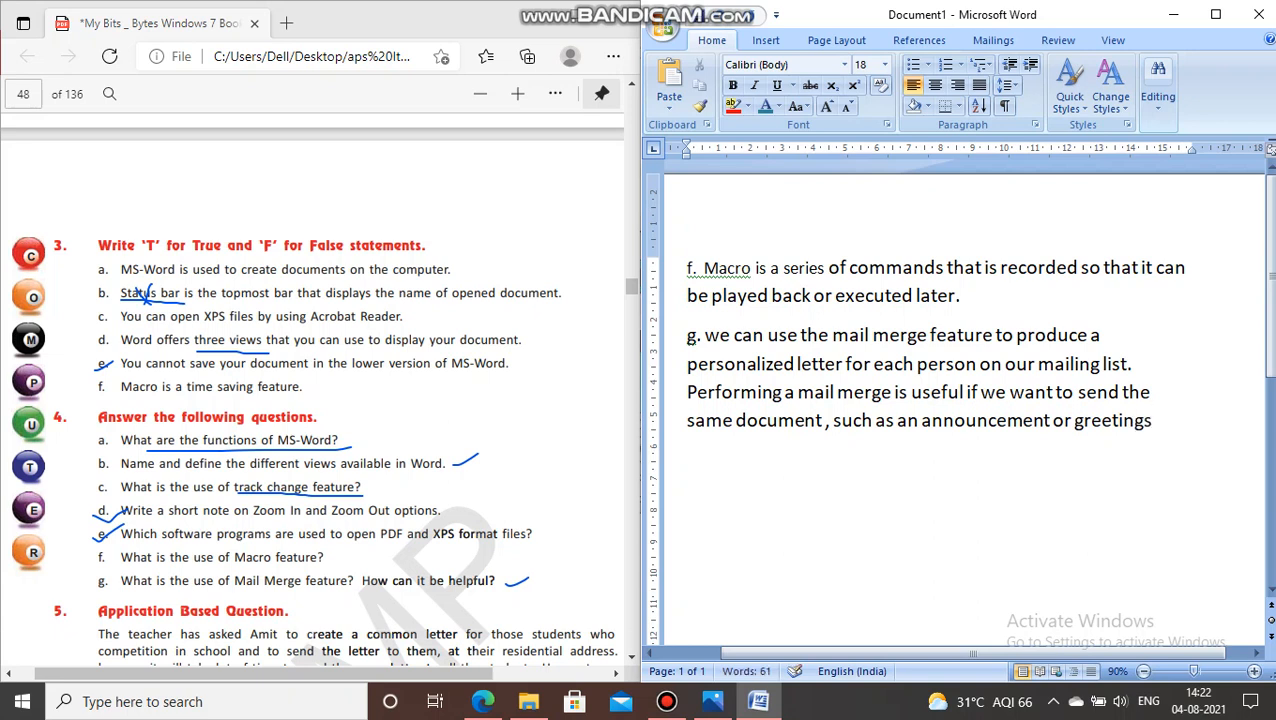
type(" card, to many pe")
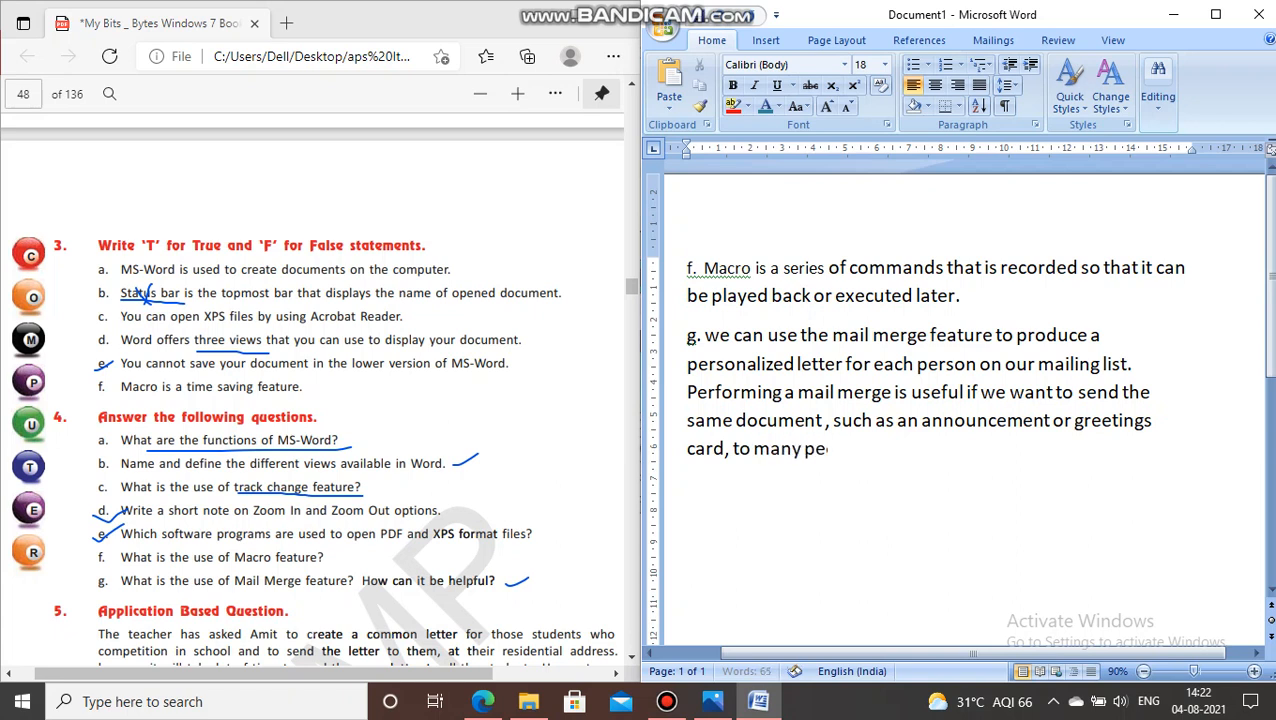
type("ople .")
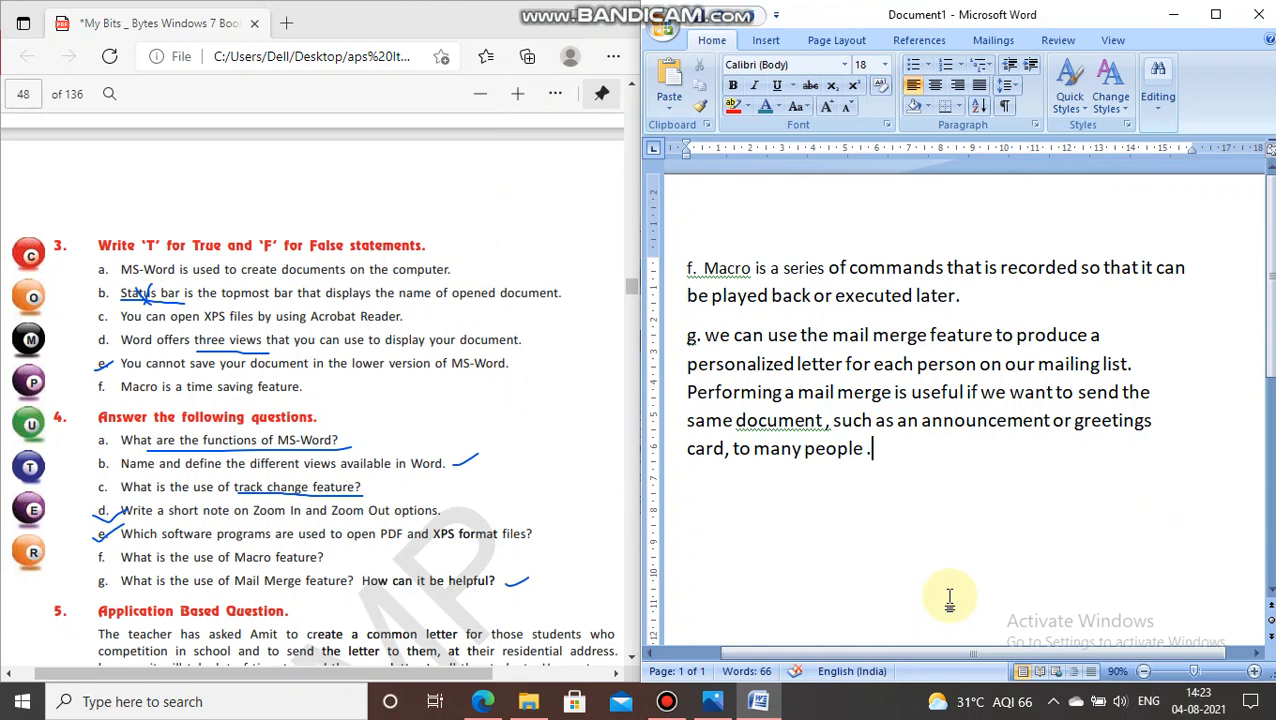
- Read the full text of question 5, Application Based Question, in the exercise PDF, including the ends of its lines
left_click(632, 660)
left_click(632, 664)
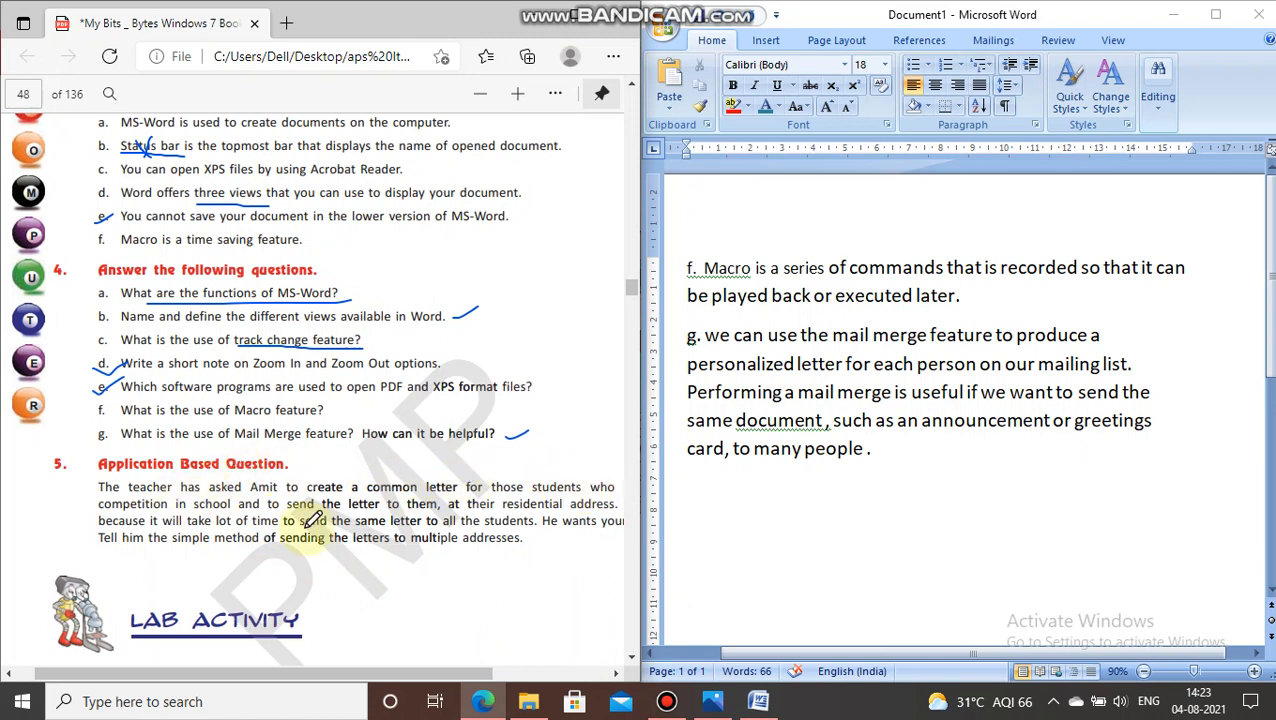
left_click(617, 673)
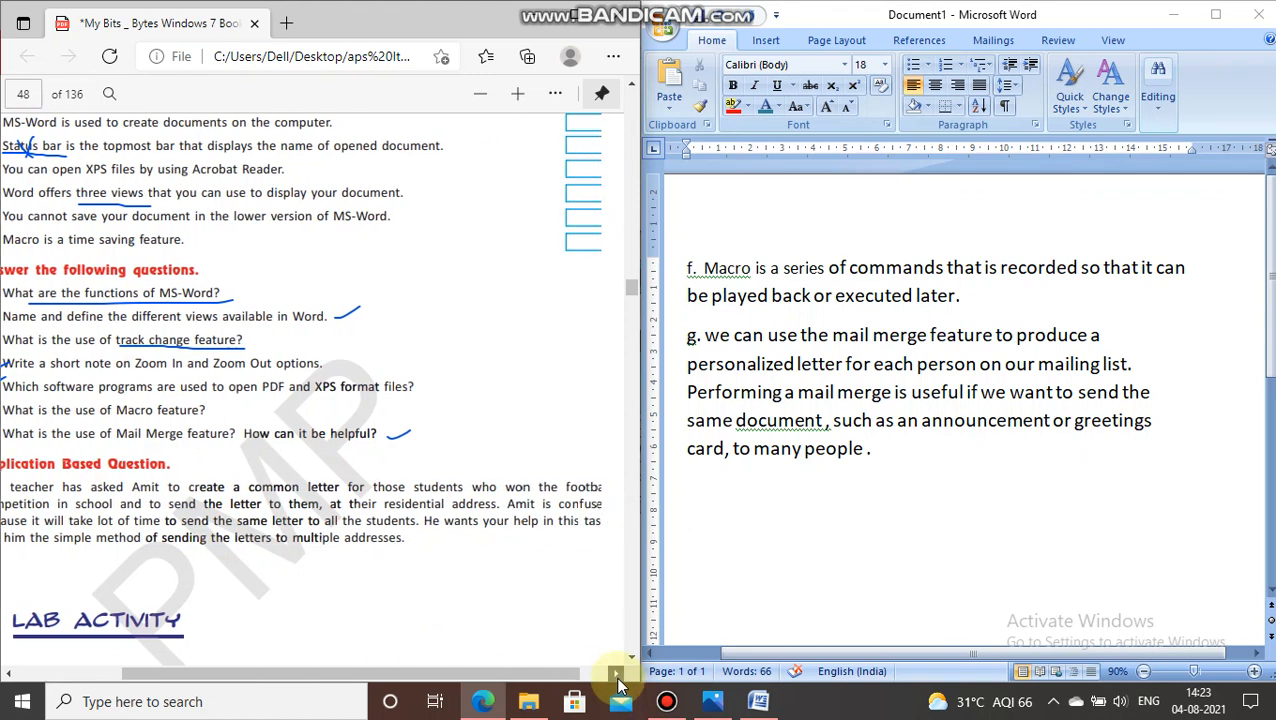
left_click(6, 673)
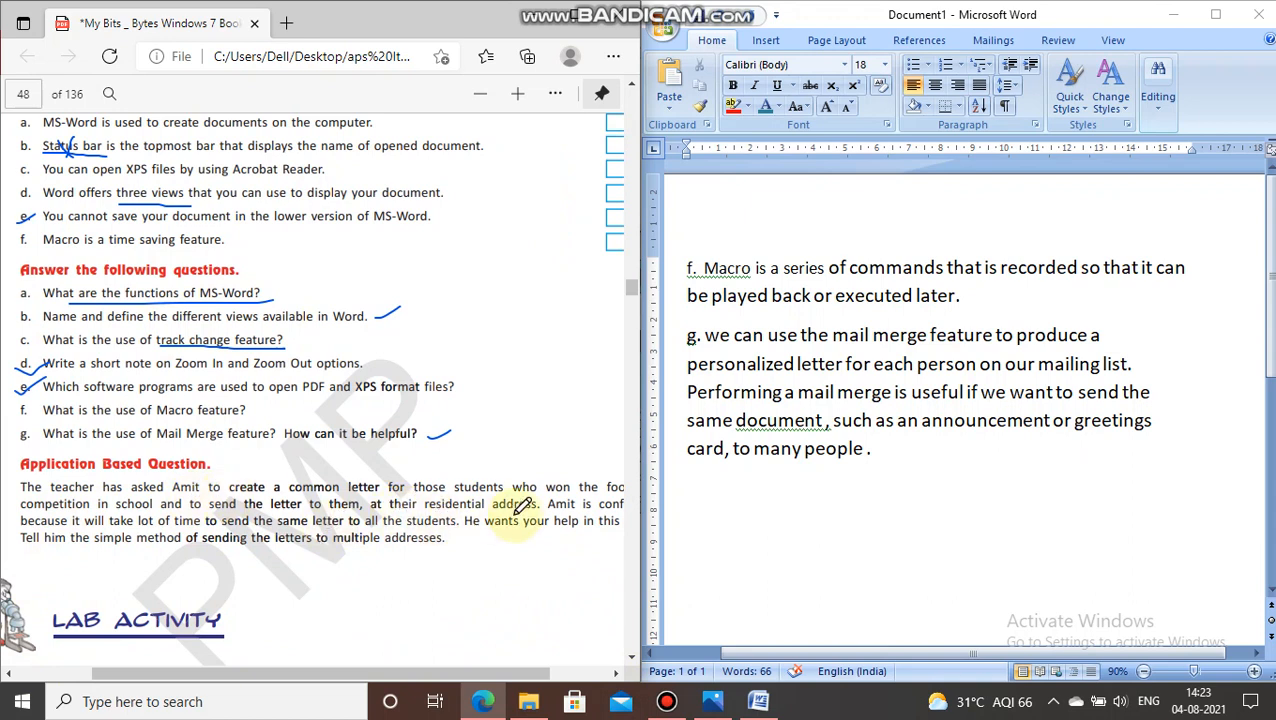
left_click(616, 673)
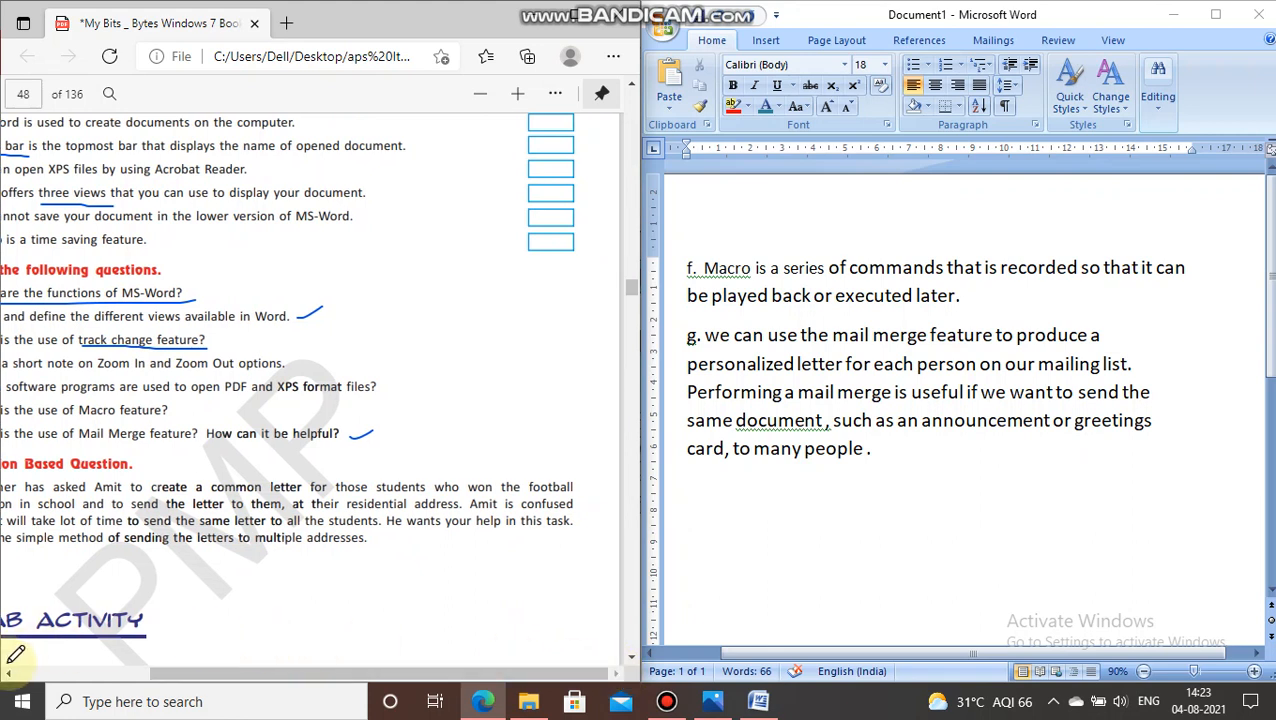
left_click(8, 673)
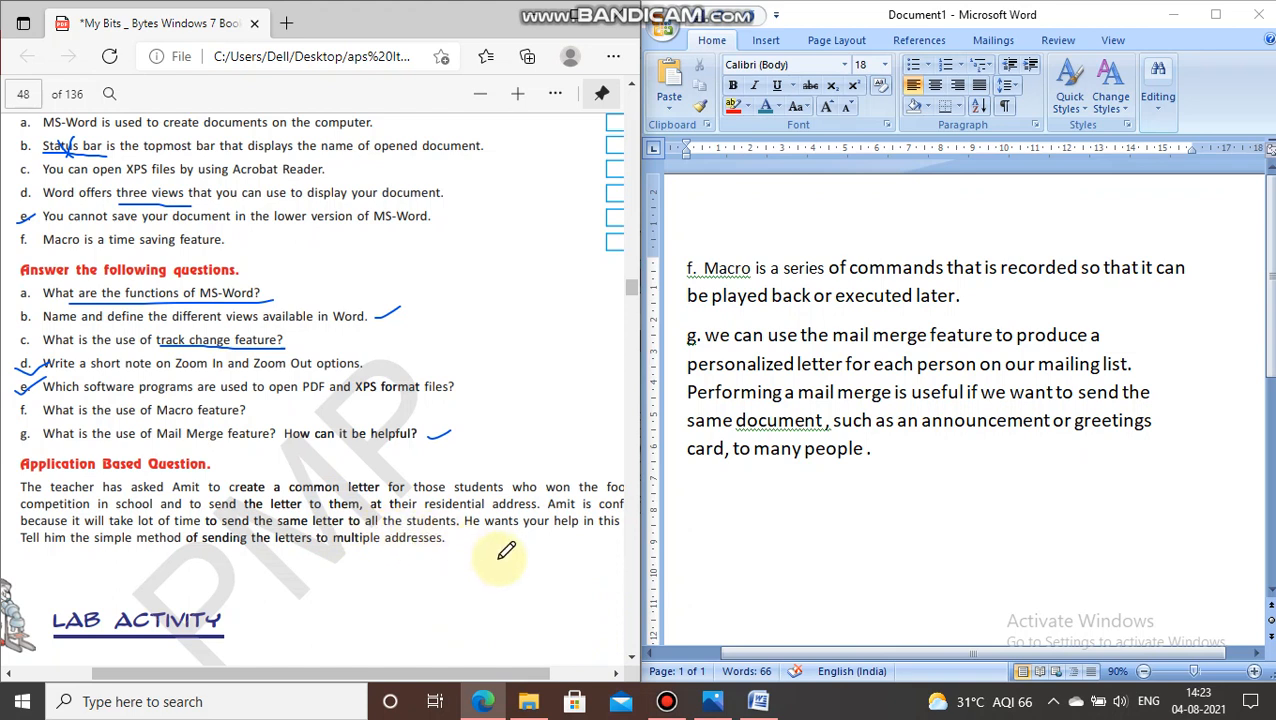
- Select the words "mail merge" in the second sentence of answer g in the Word document
double_click(800, 394)
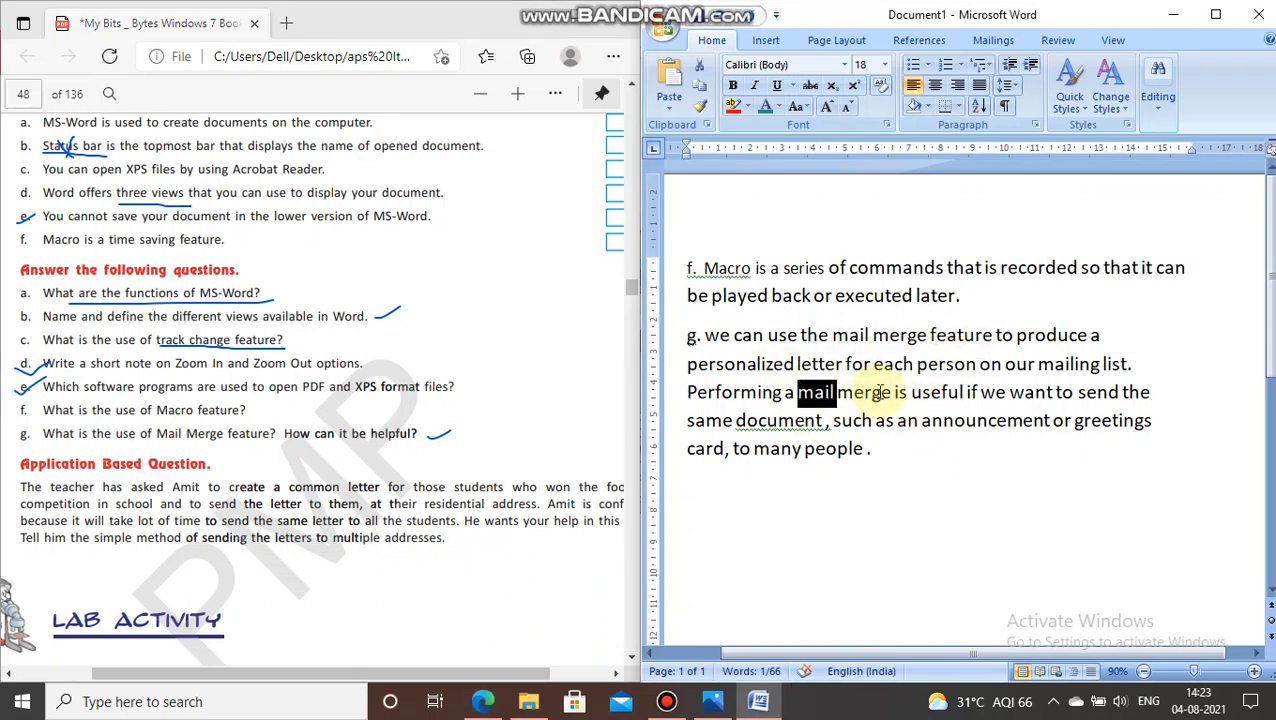
left_click_drag(889, 393, 815, 397)
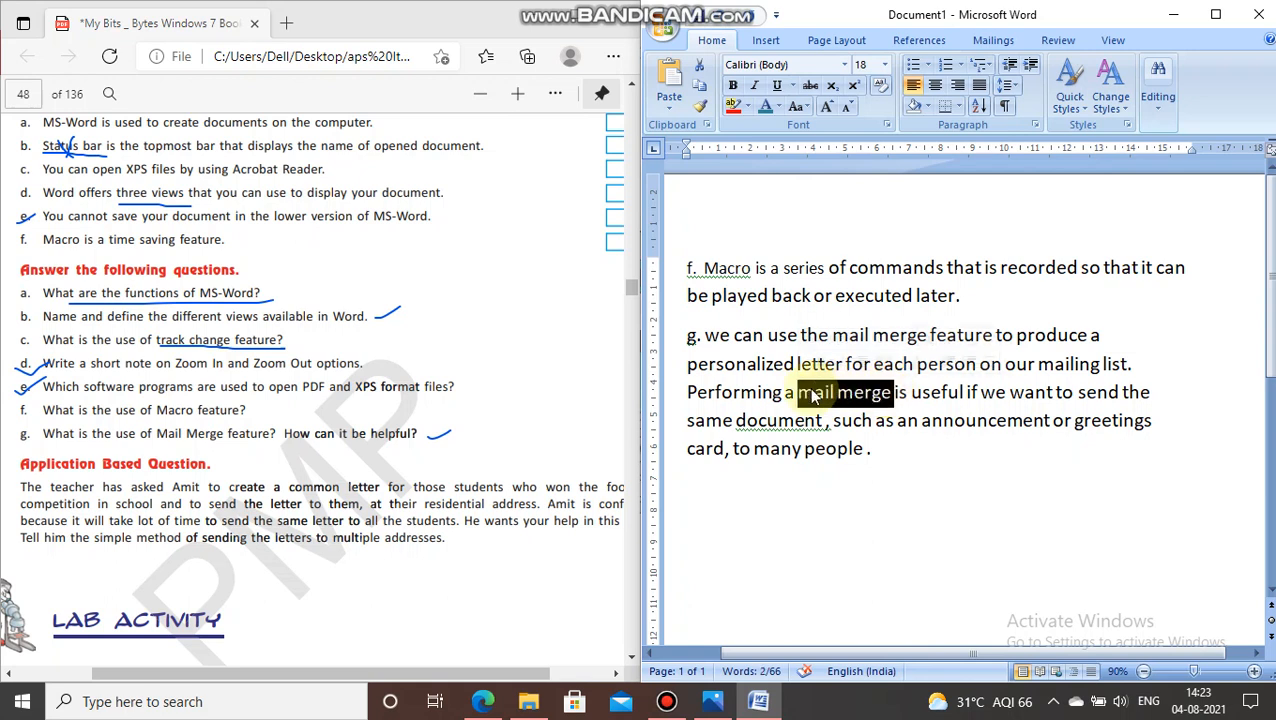